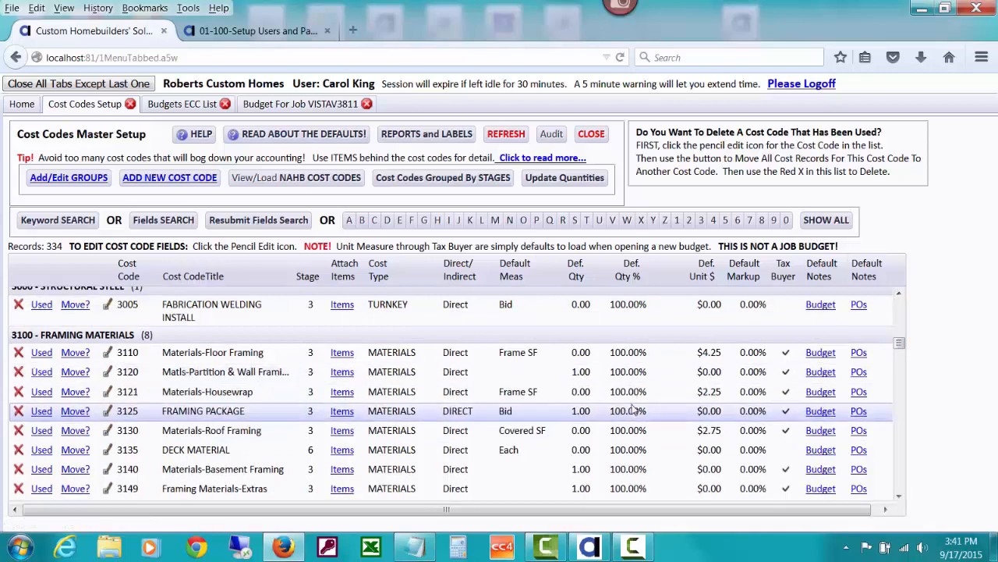
Scroll the Cost Codes grid to 3150 Framing Labor and open its PO defaults
left_click_drag(903, 348, 903, 351)
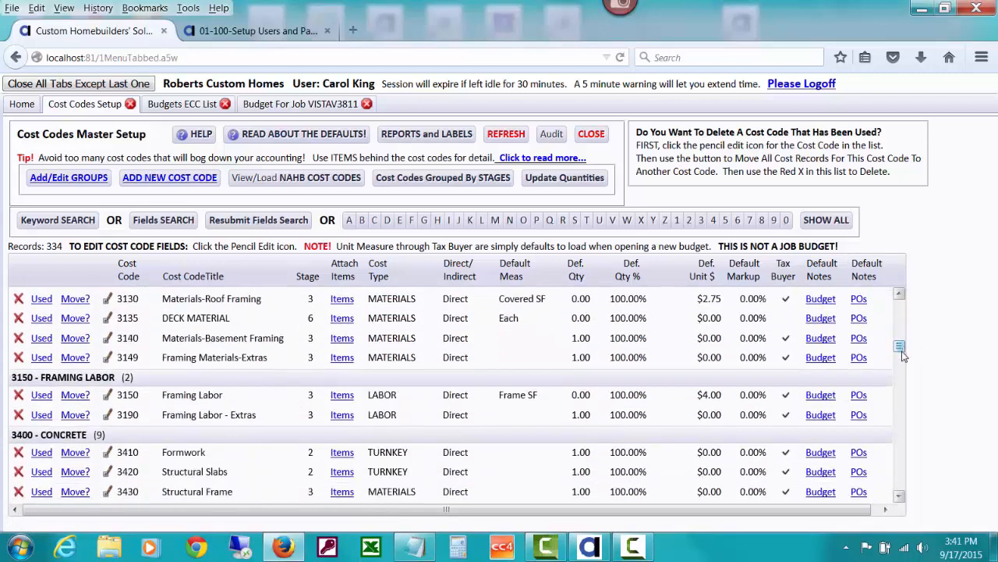
left_click(858, 396)
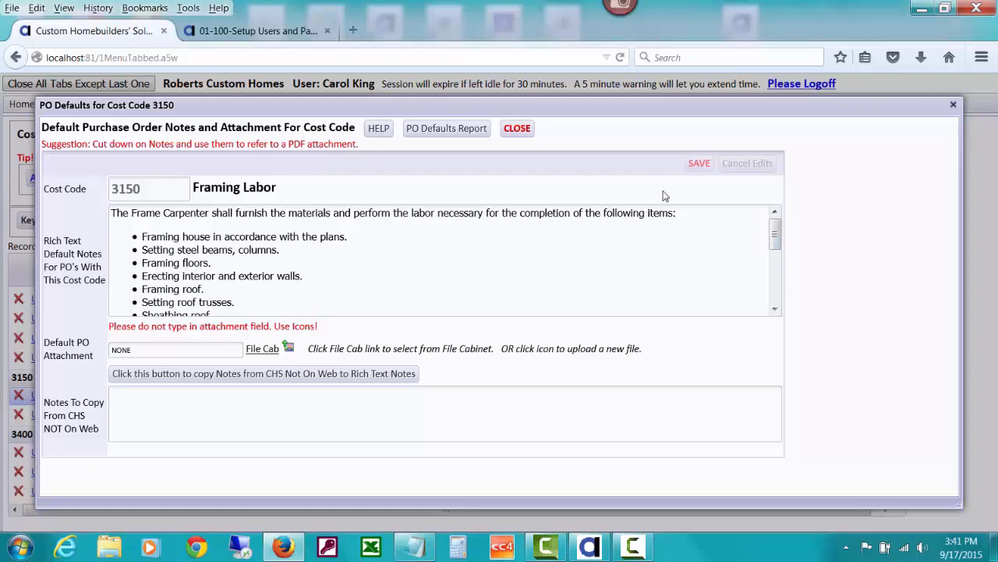
Open the 3150 Framing Labor Rich Text Default Notes in the rich-text editor
left_click_drag(776, 228, 675, 250)
left_click(614, 258)
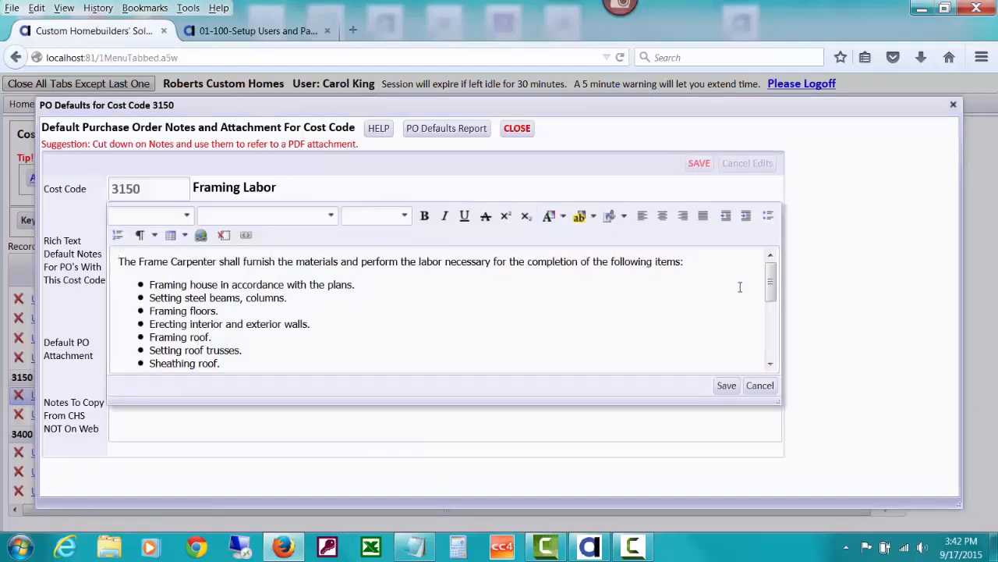
Bold then unbold the notes' opening line, enlarge the editor, and save the Framing Labor notes
mouse_move(770, 286)
left_mouse_down()
mouse_move(768, 352)
mouse_move(771, 273)
left_mouse_up()
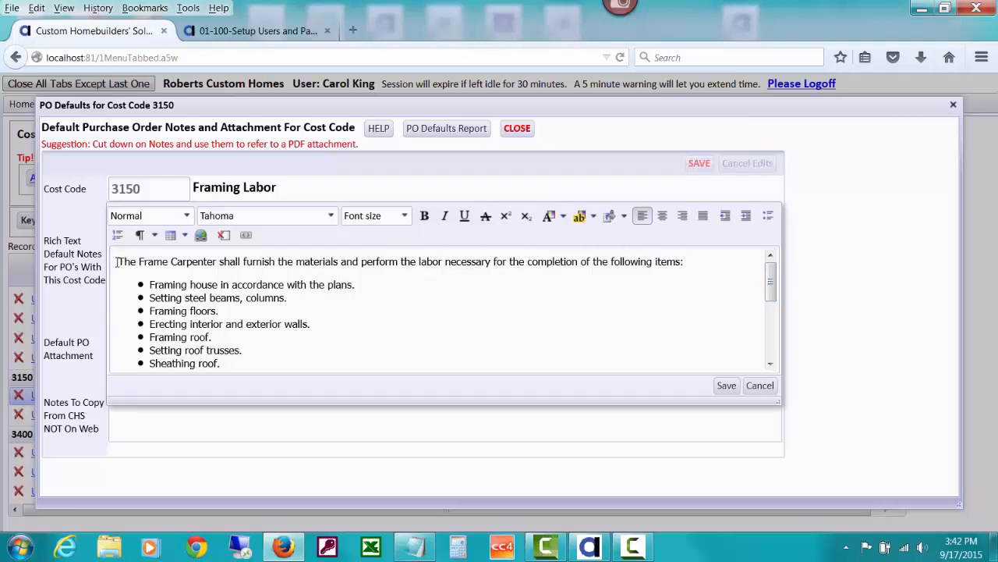
left_click_drag(117, 262, 693, 261)
left_click(425, 216)
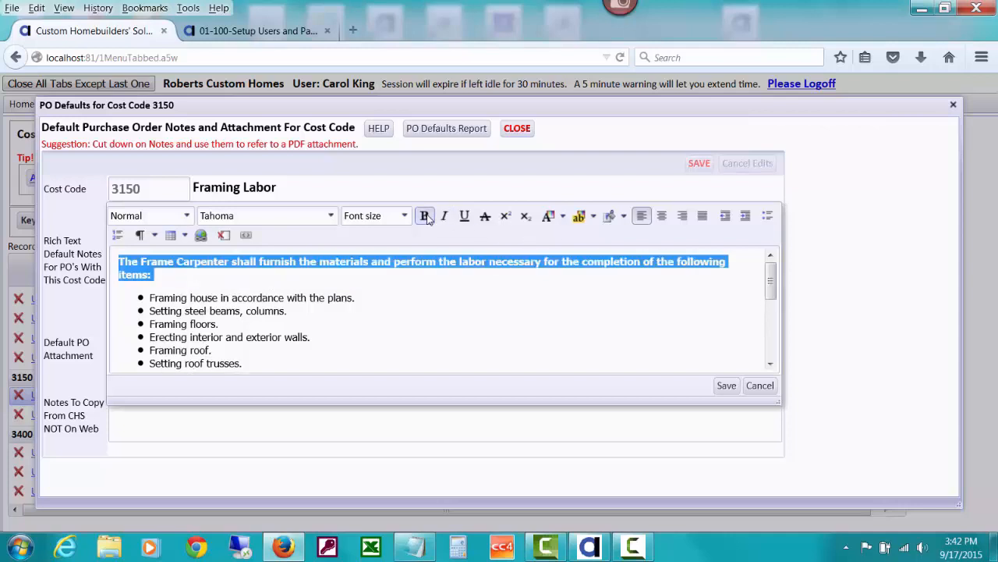
left_click(425, 216)
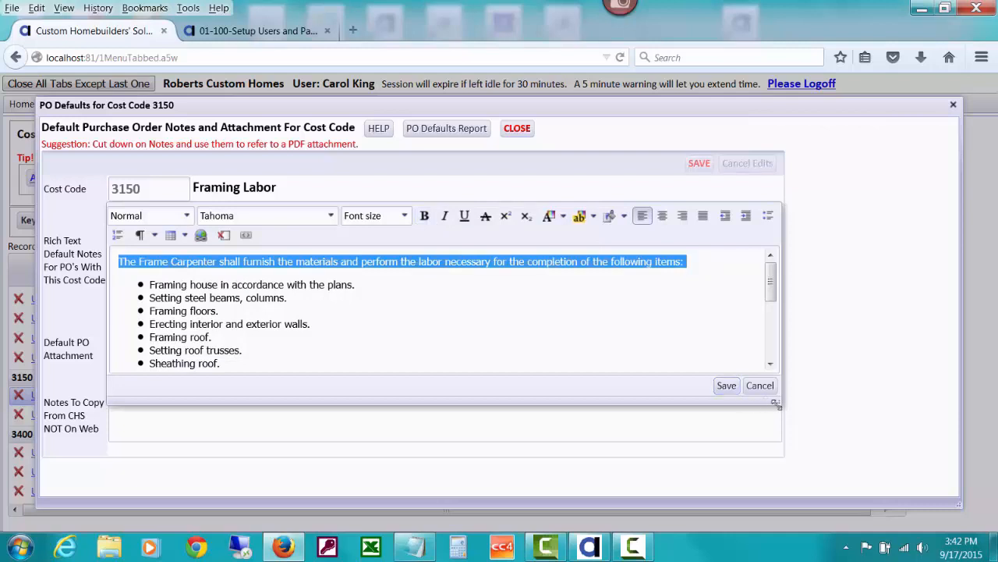
left_click_drag(777, 404, 787, 496)
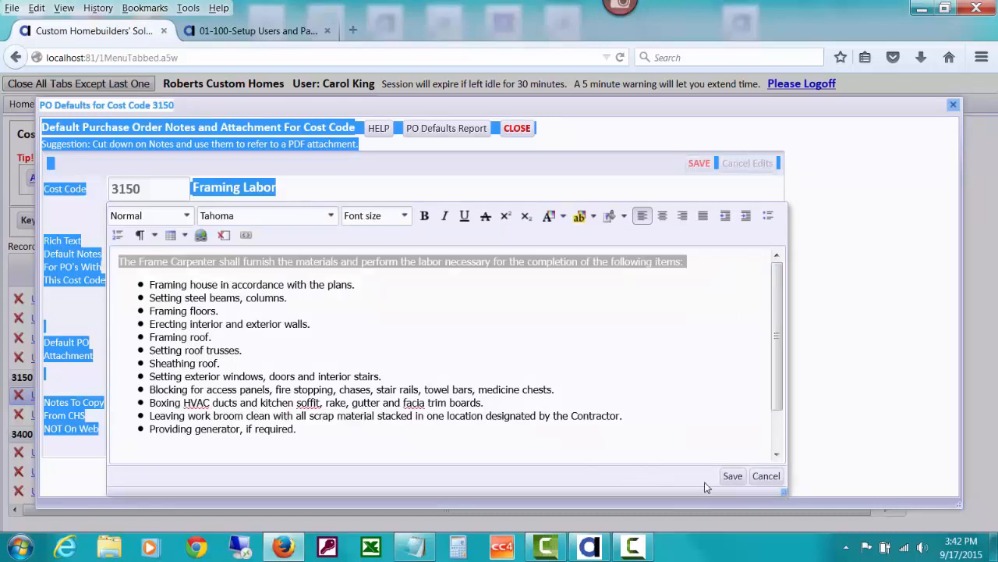
left_click(732, 476)
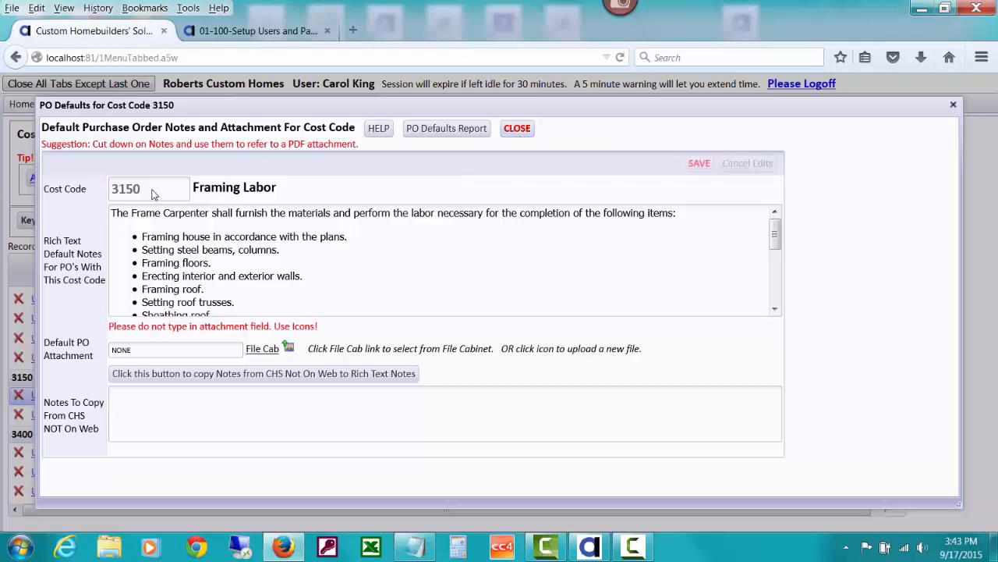
Close the 3150 defaults, open PO defaults for 5020 Drywall Labor, and begin a file upload
left_click(511, 132)
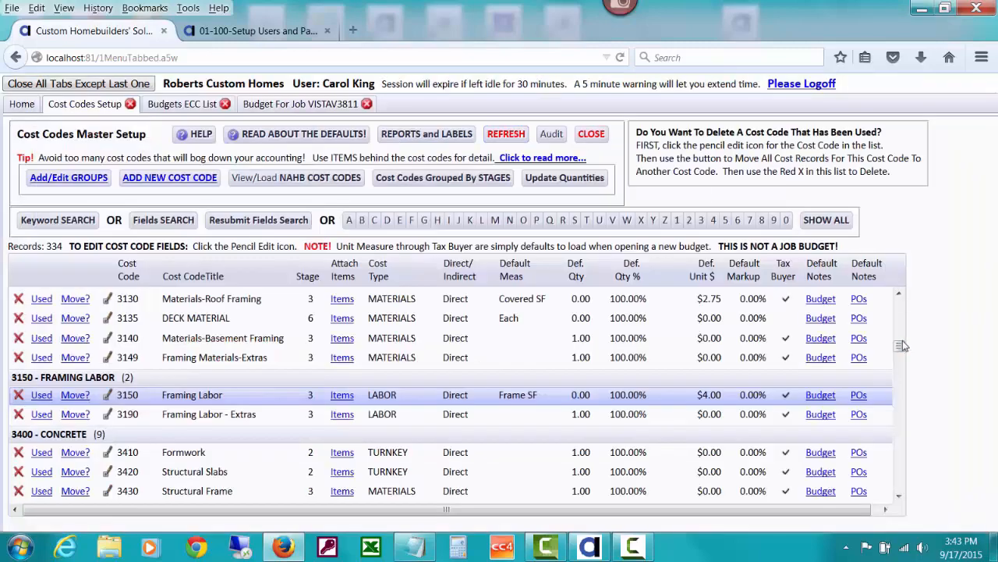
left_click_drag(901, 346, 907, 398)
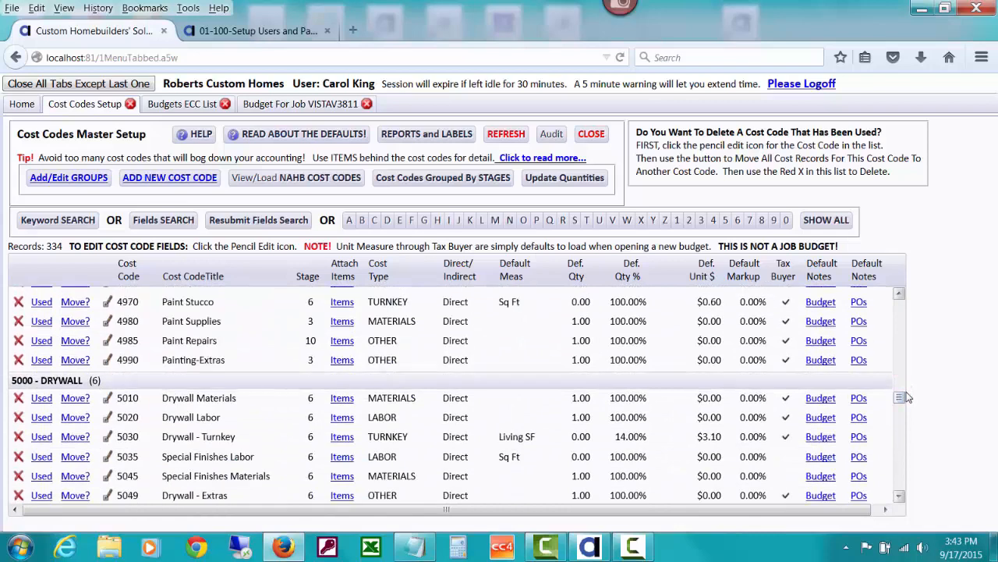
left_click(861, 419)
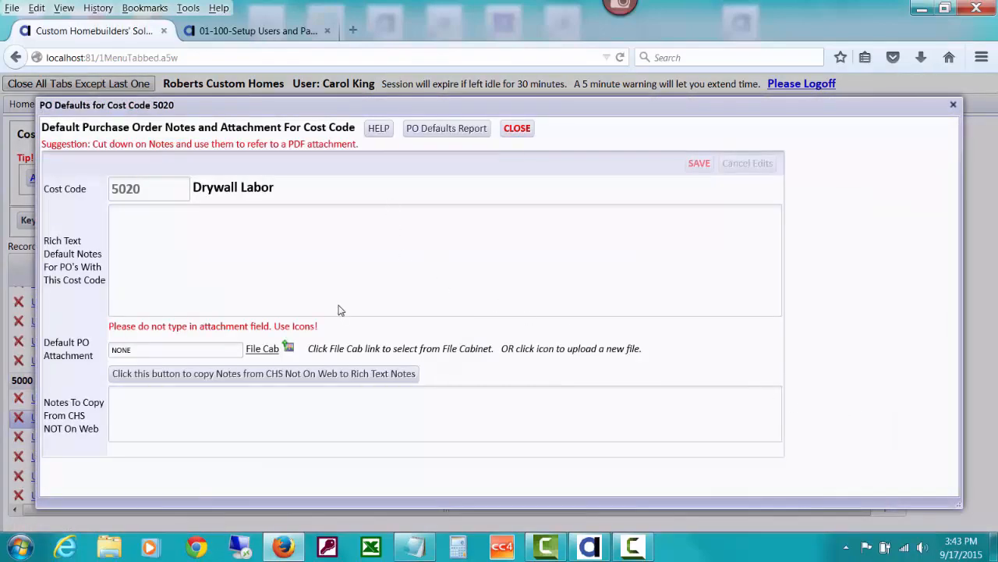
left_click(288, 349)
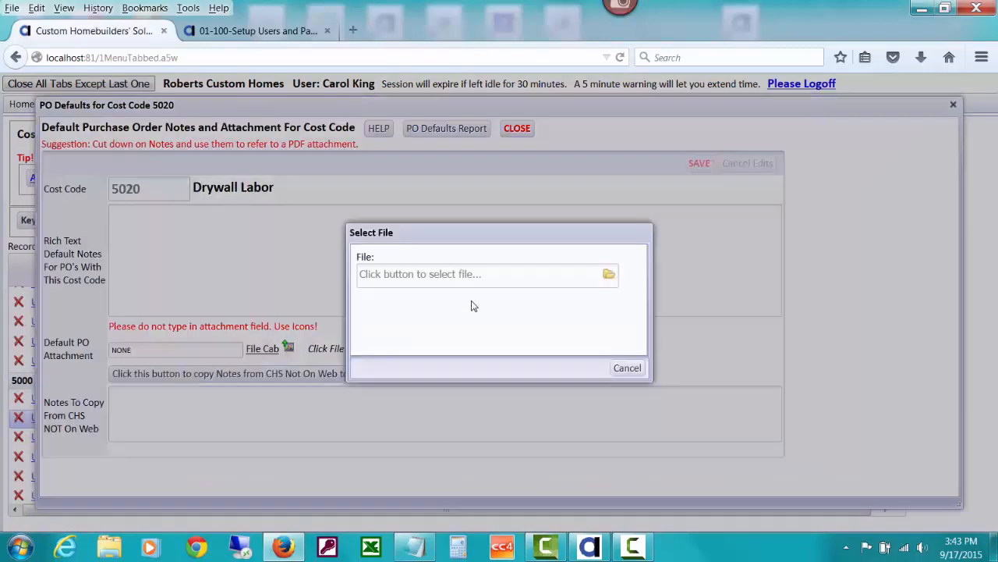
Upload C:\Web_CHS\ClientUploads\DEMO\Drywall_ScopeOfWork_Fantastic1.pdf as the 5020 default PO attachment
left_click(610, 277)
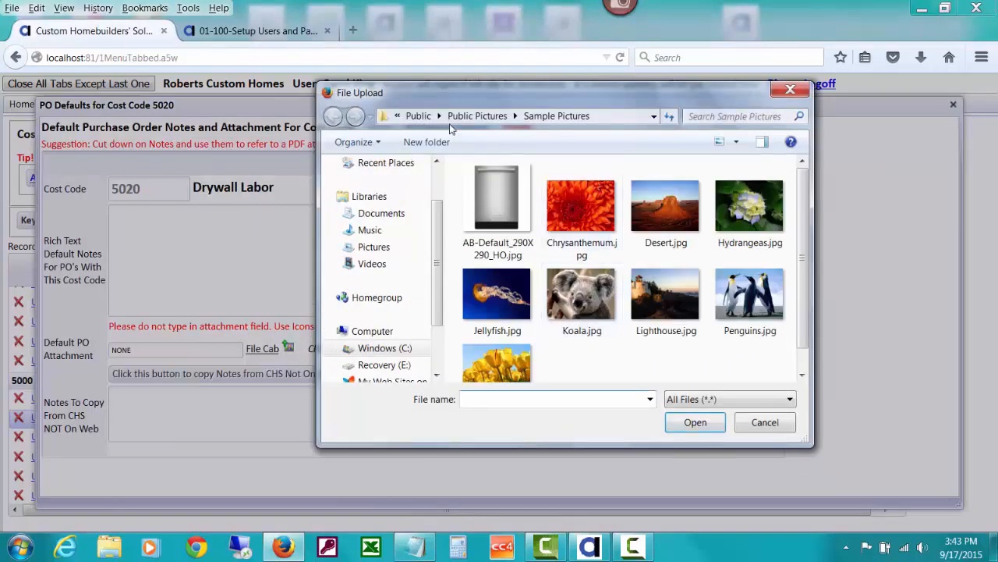
left_click(384, 348)
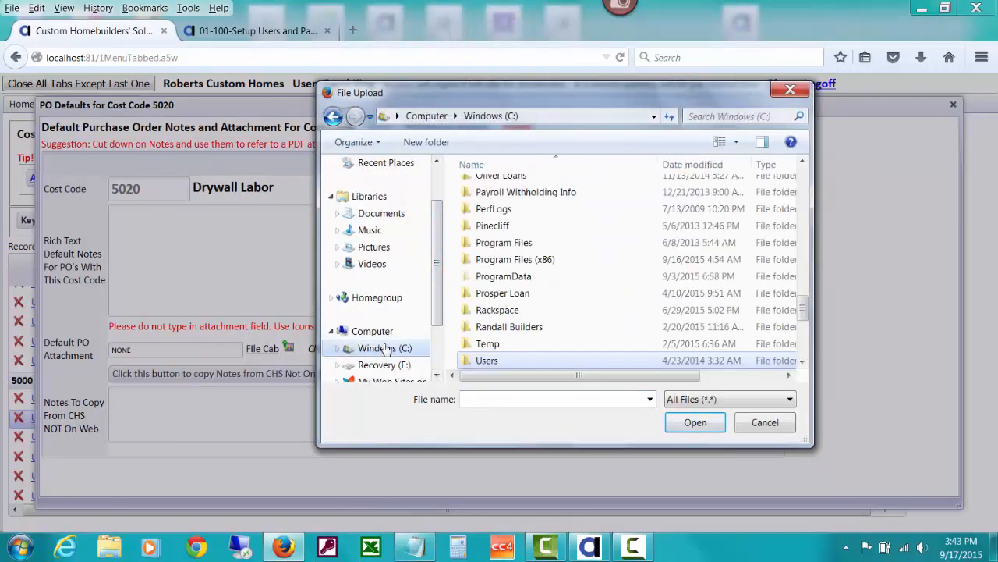
left_click_drag(806, 308, 807, 332)
double_click(544, 214)
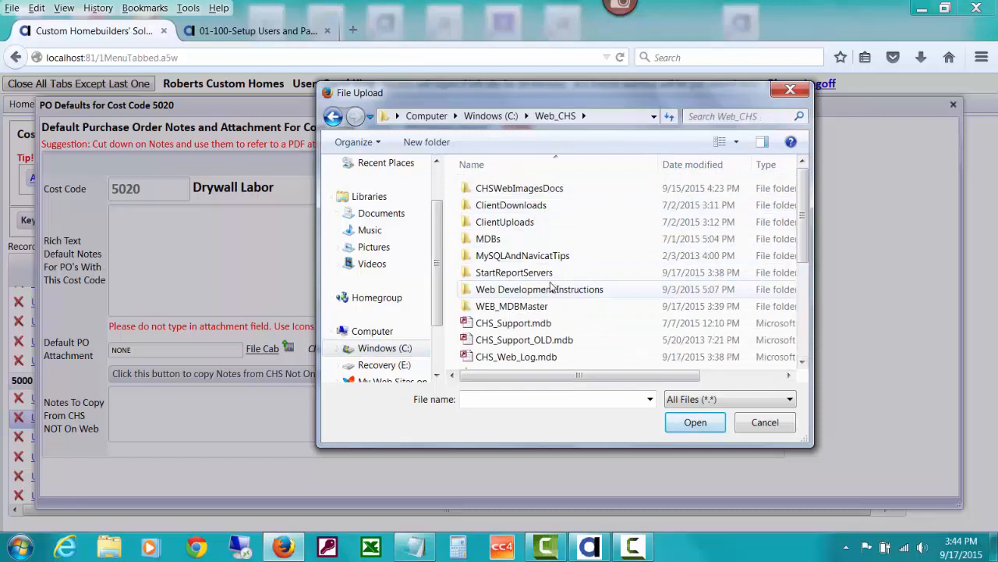
double_click(515, 225)
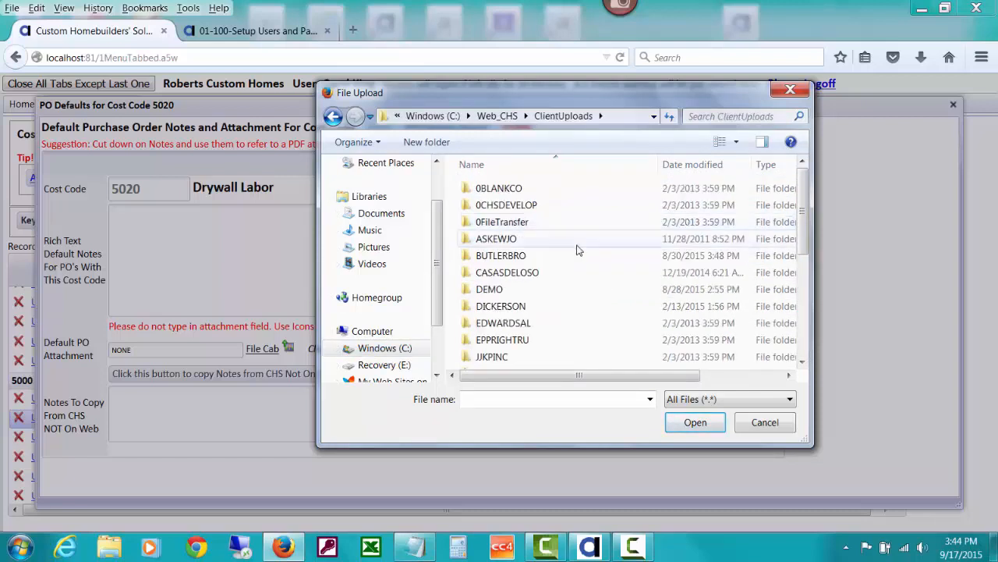
double_click(503, 290)
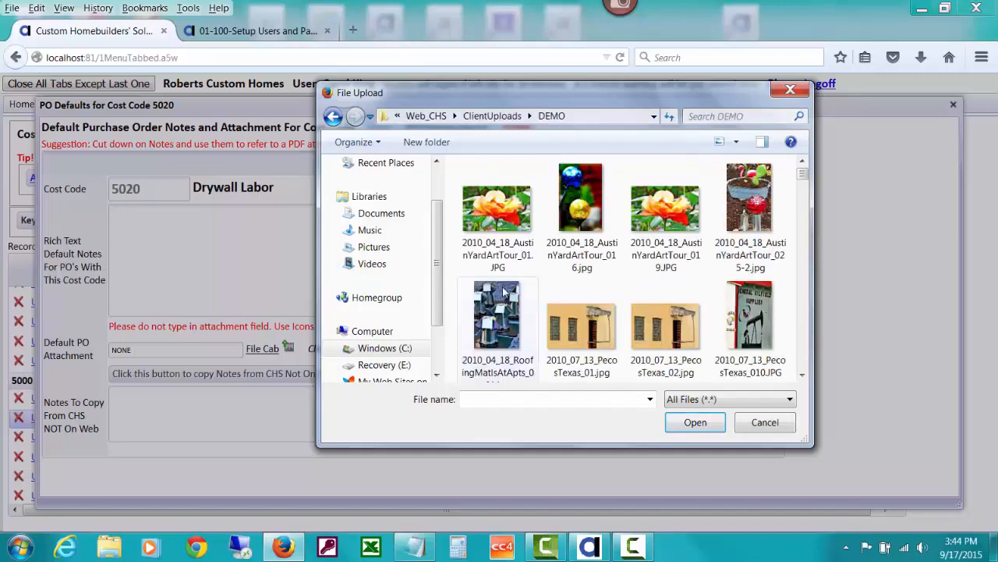
left_click_drag(804, 176, 807, 250)
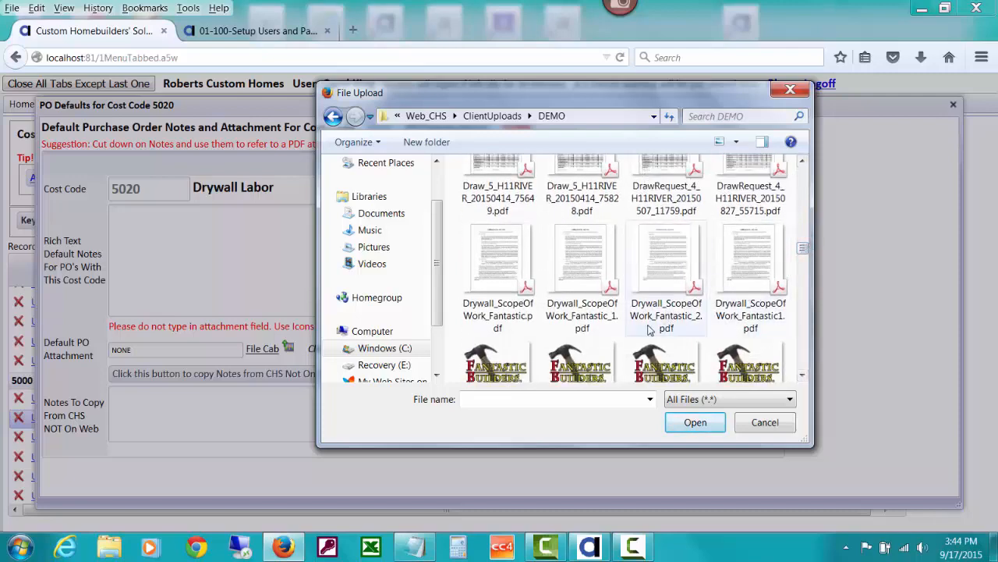
double_click(746, 277)
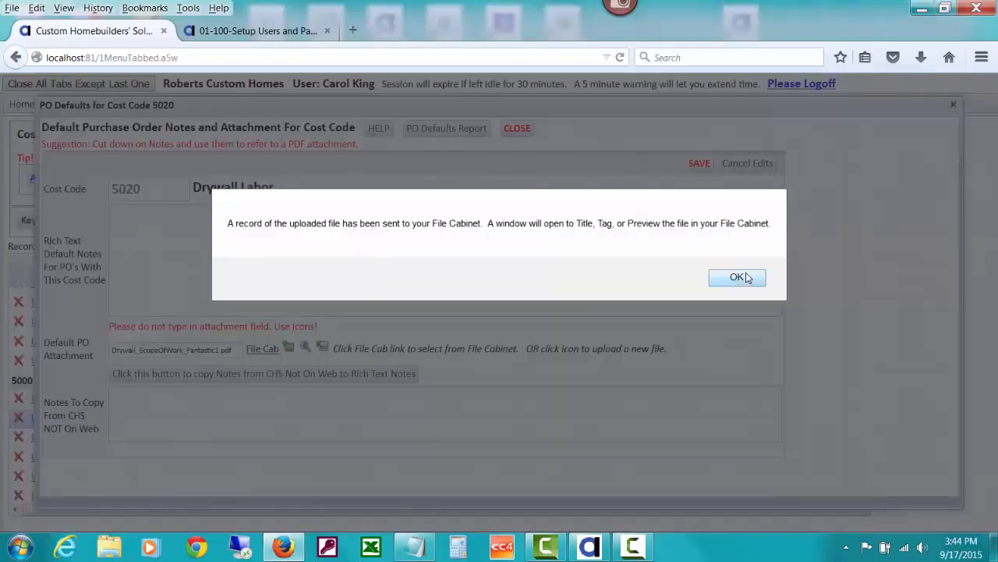
left_click(737, 278)
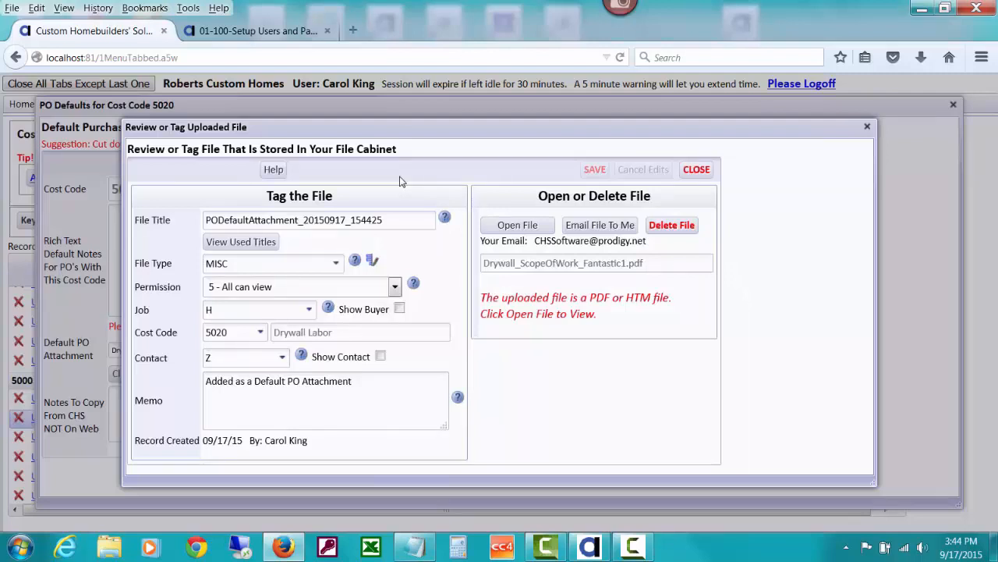
Retitle the file 'PO Default Attachment - Drywall Scope Of Work' and open the File Types list
double_click(217, 221)
key("BackSpace")
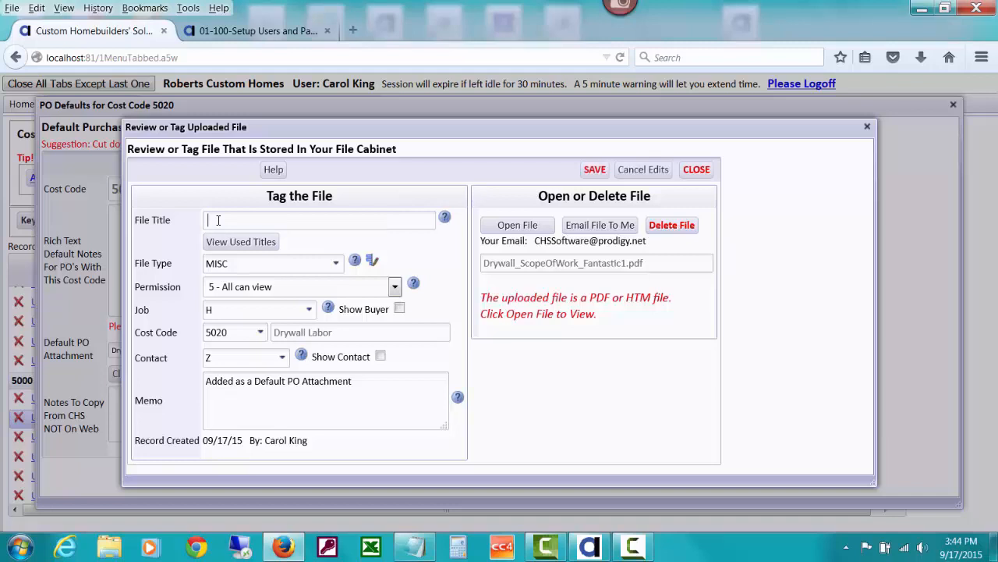
type("PO Default Attachment - Drywall Scope")
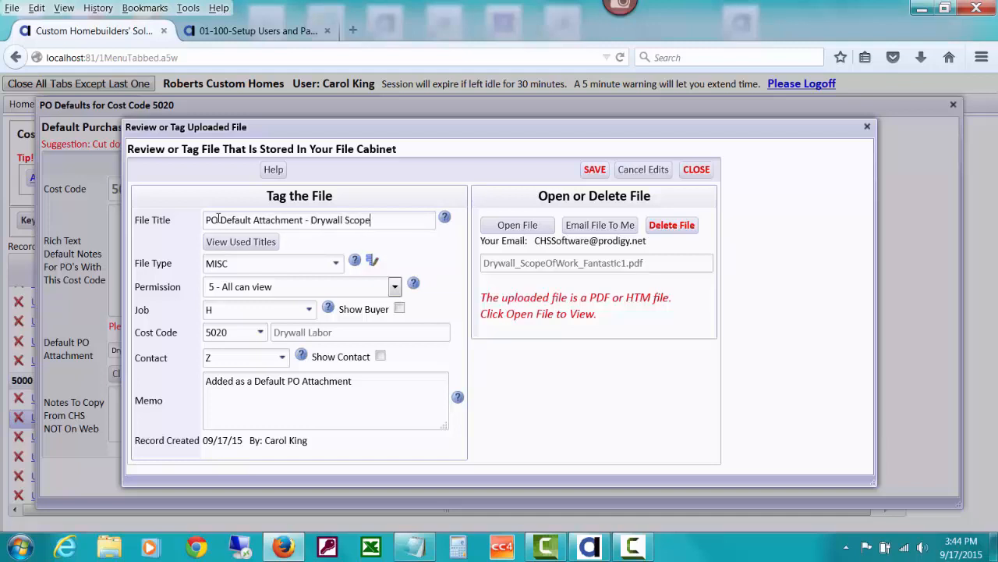
type(" Of Work")
left_click(334, 269)
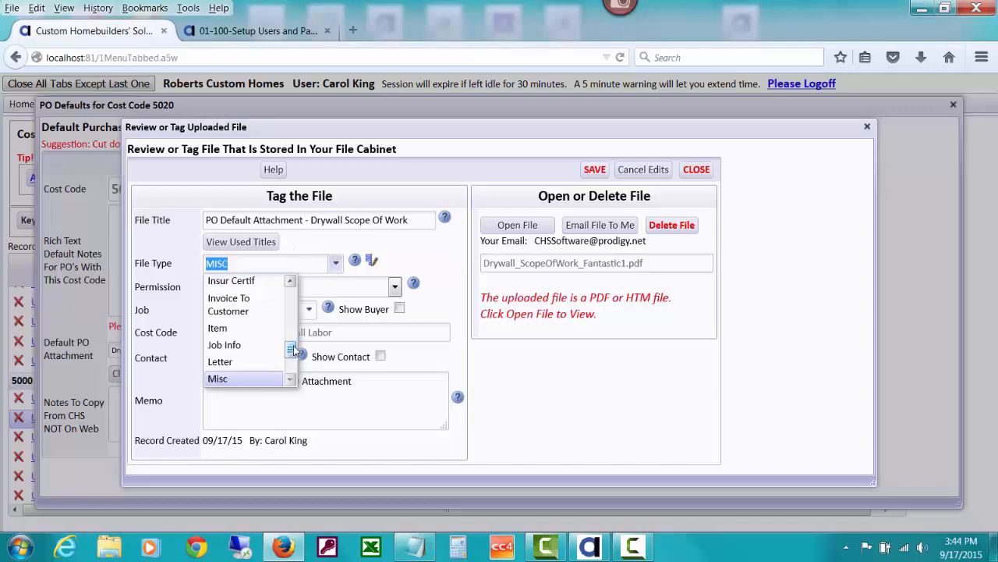
left_click_drag(291, 348, 292, 367)
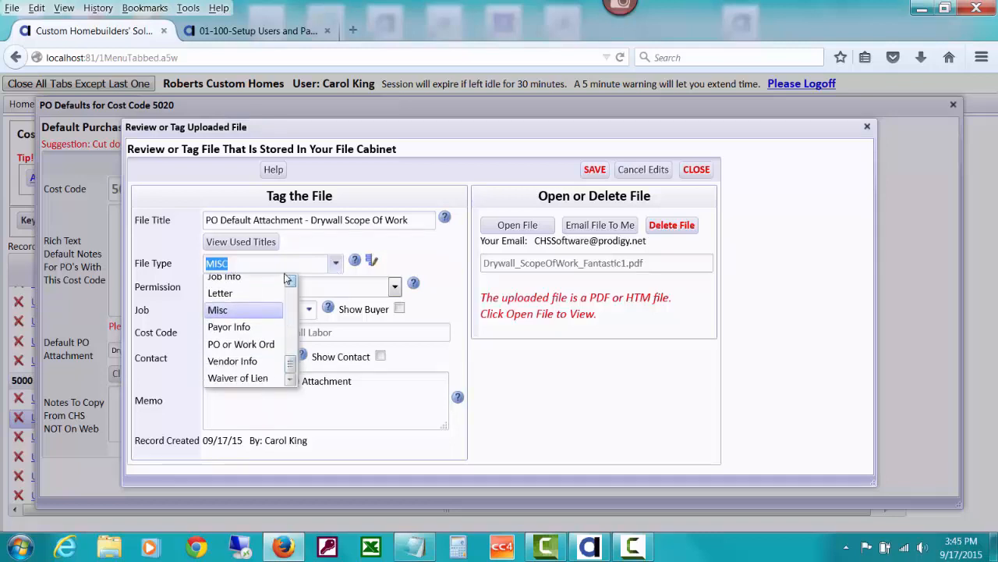
left_click(373, 261)
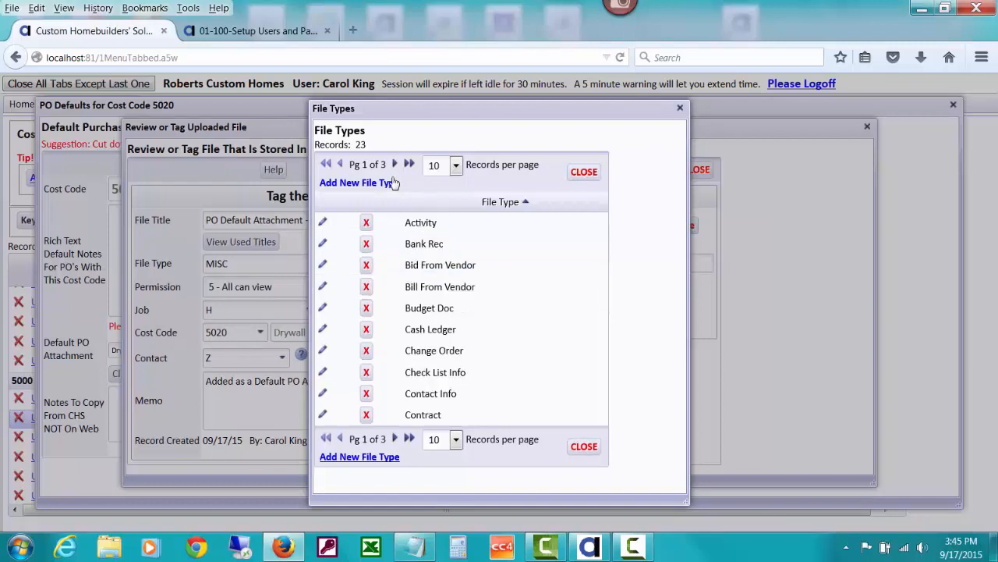
Add and save a new file type named 'Scope Of Work', then close the File Types list
left_click(383, 183)
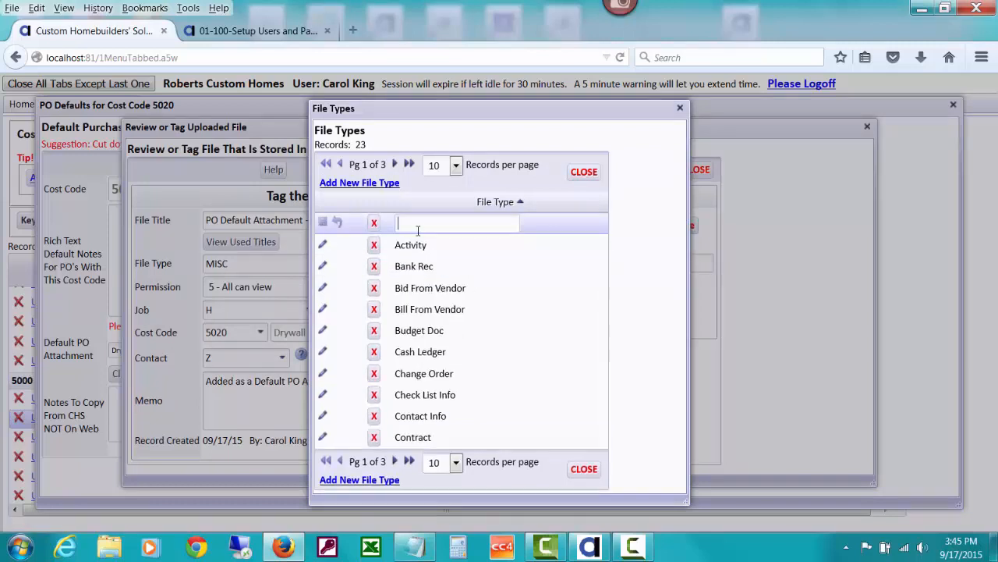
type("Scope Of Work")
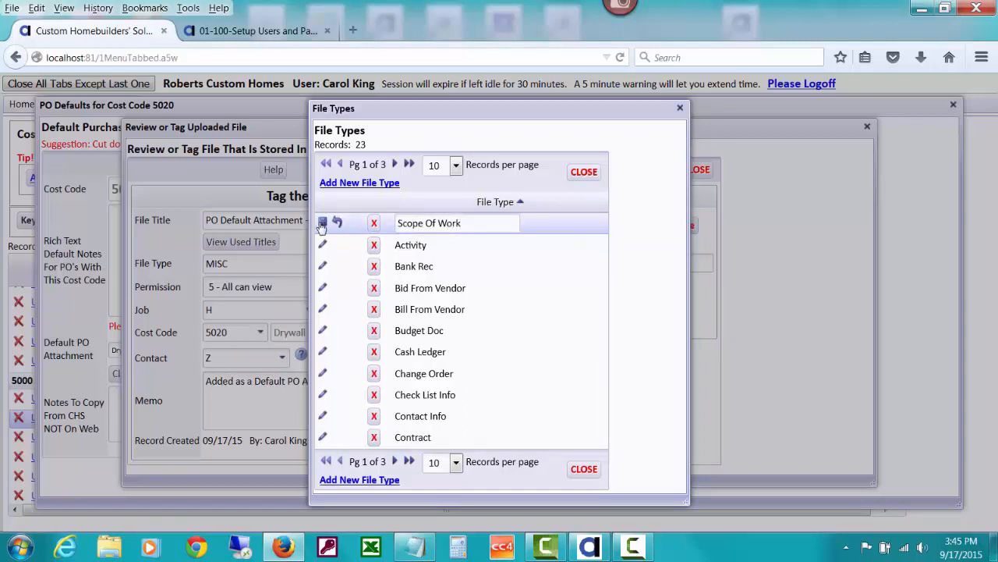
left_click(322, 224)
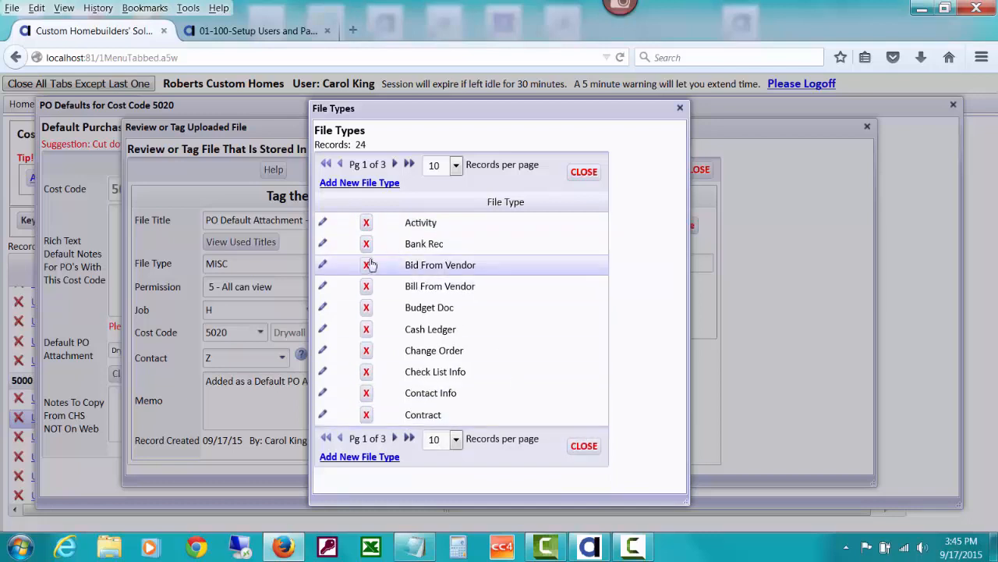
left_click(590, 447)
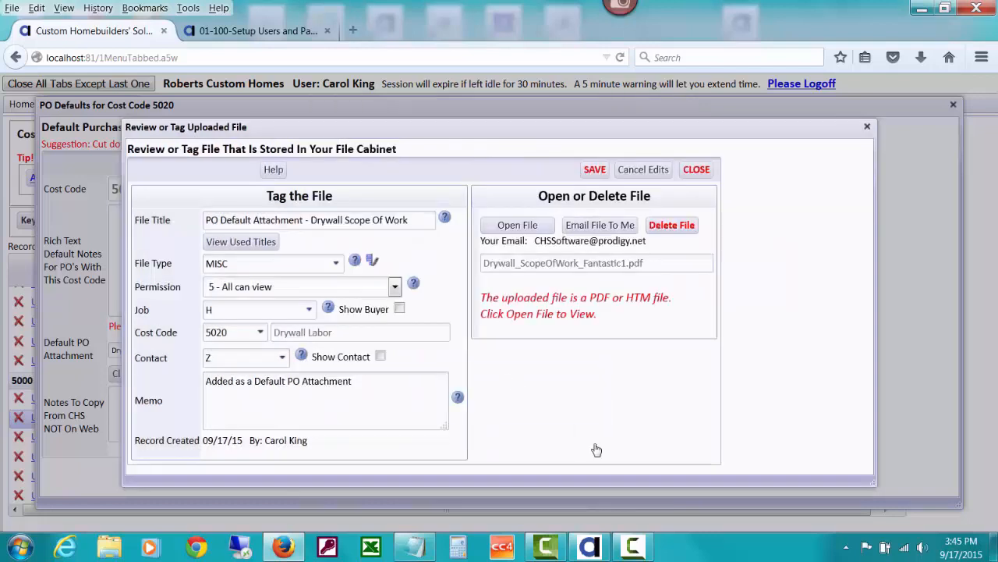
Set the drywall attachment's File Type to Scope Of Work and open the PDF for viewing
left_click(336, 263)
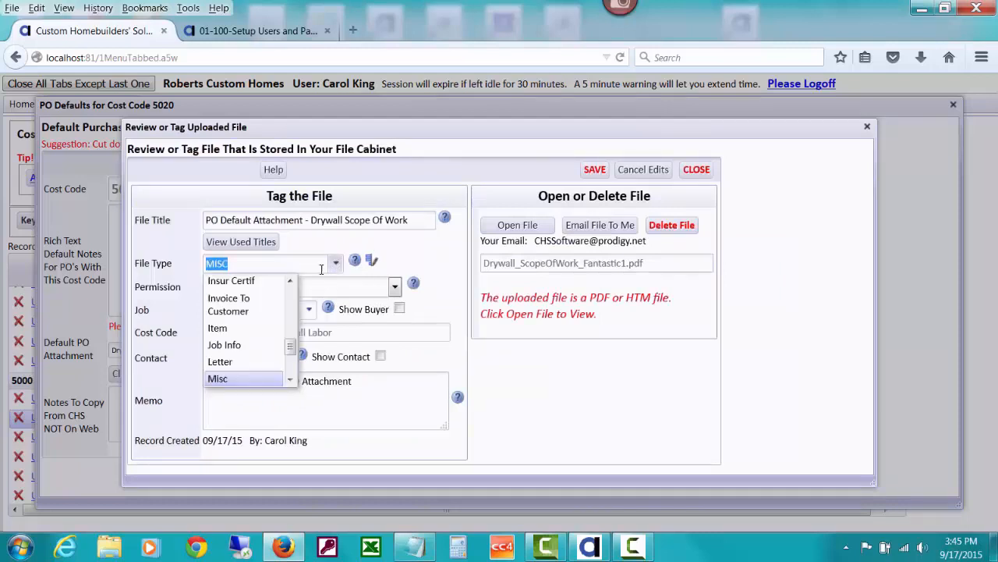
scroll(292, 340, "down", 3)
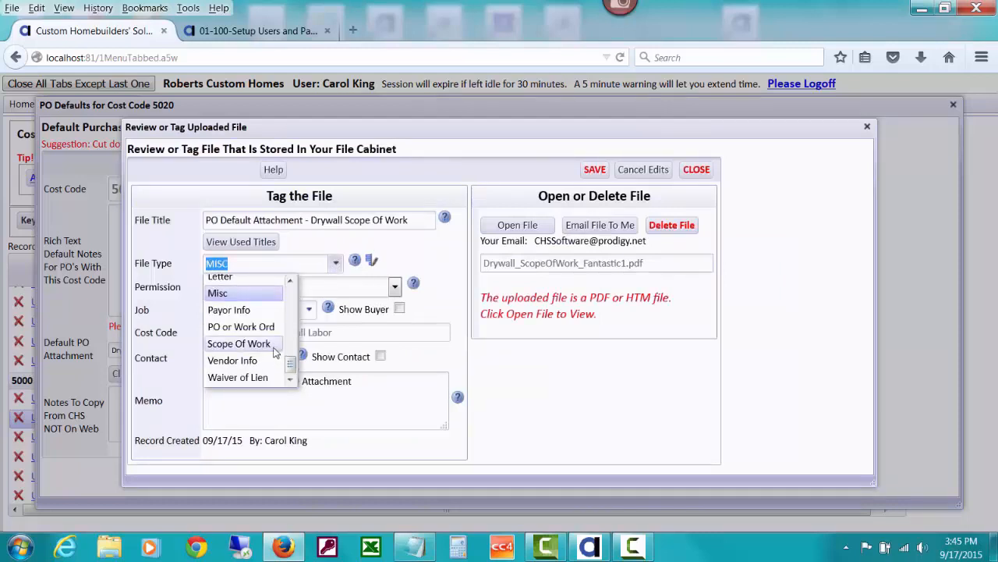
left_click(239, 344)
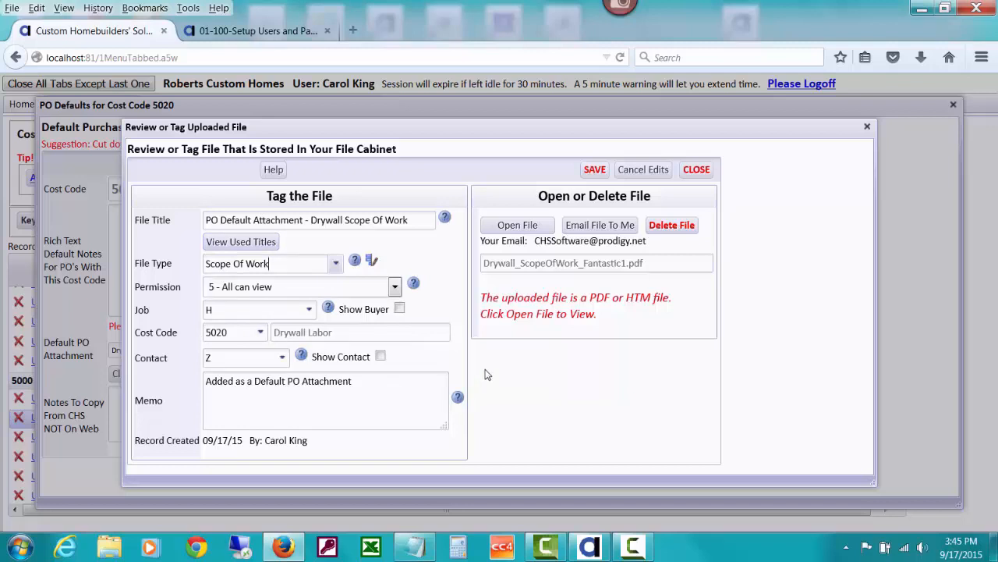
left_click(524, 229)
Review the drywall scope-of-work PDF in a new tab, then close that tab
left_click(473, 237)
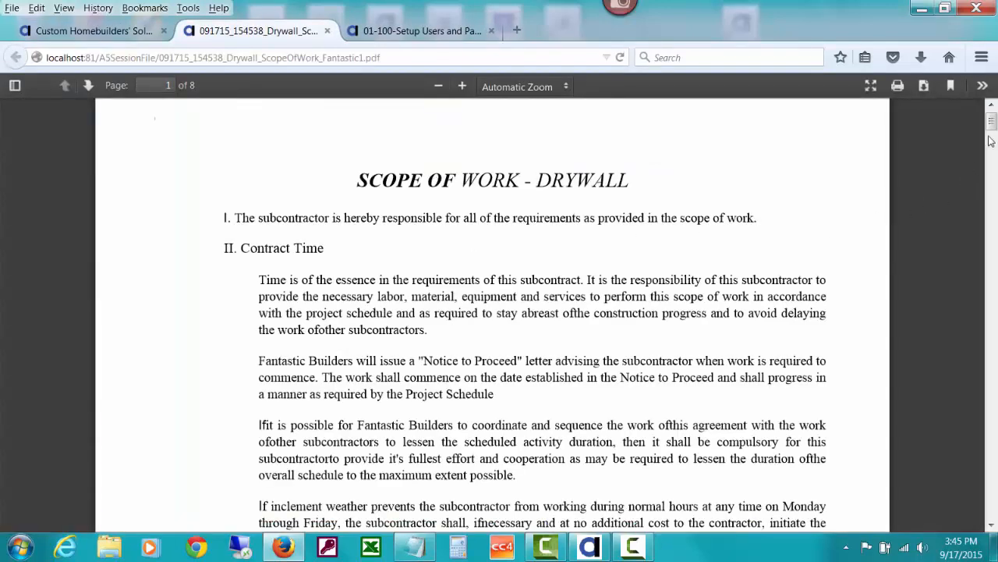
scroll(991, 138, "down", 5)
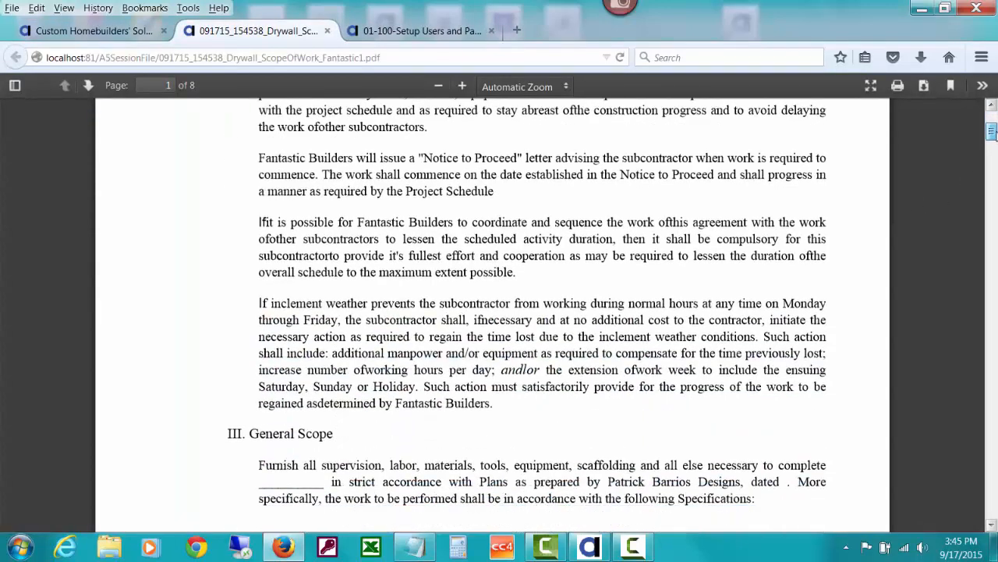
scroll(990, 133, "down", 15)
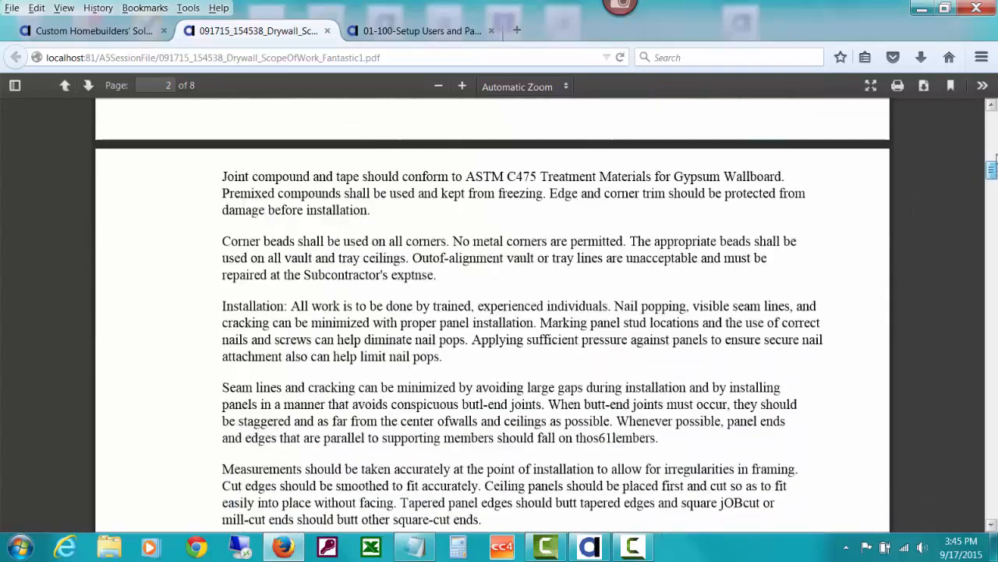
scroll(990, 156, "up", 20)
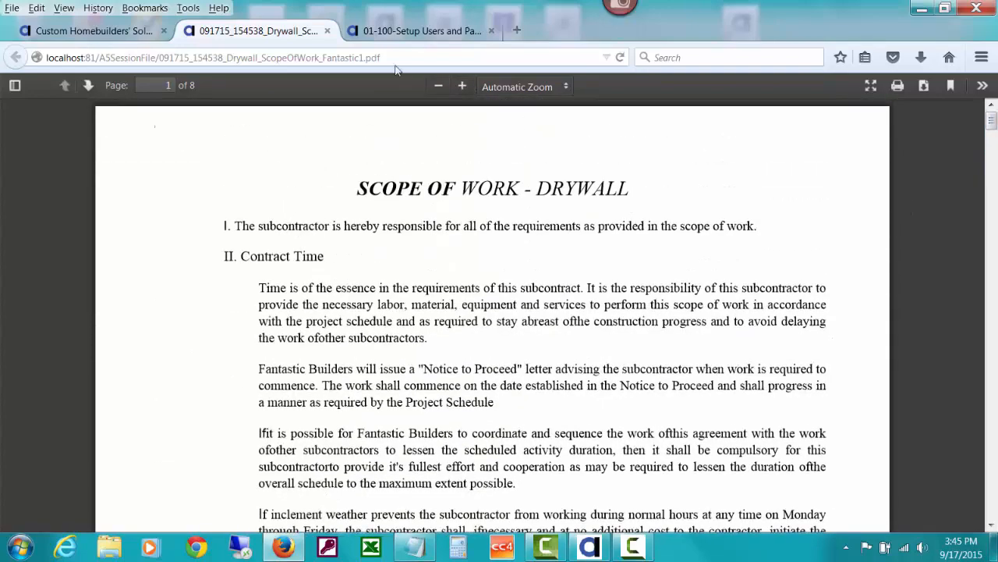
left_click(327, 30)
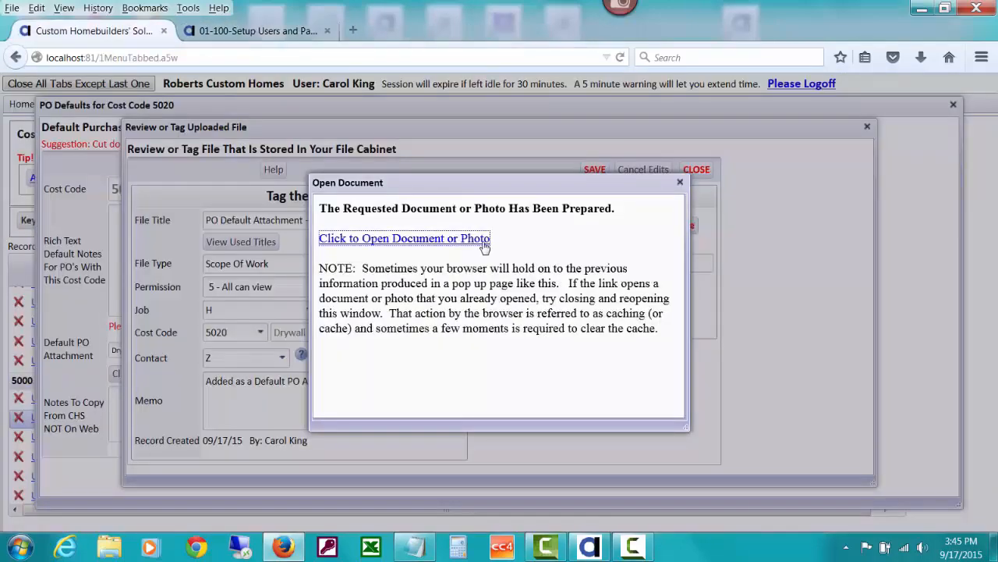
Save the attachment's tagging, close the tagging form, and close the 5020 PO defaults
left_click(680, 182)
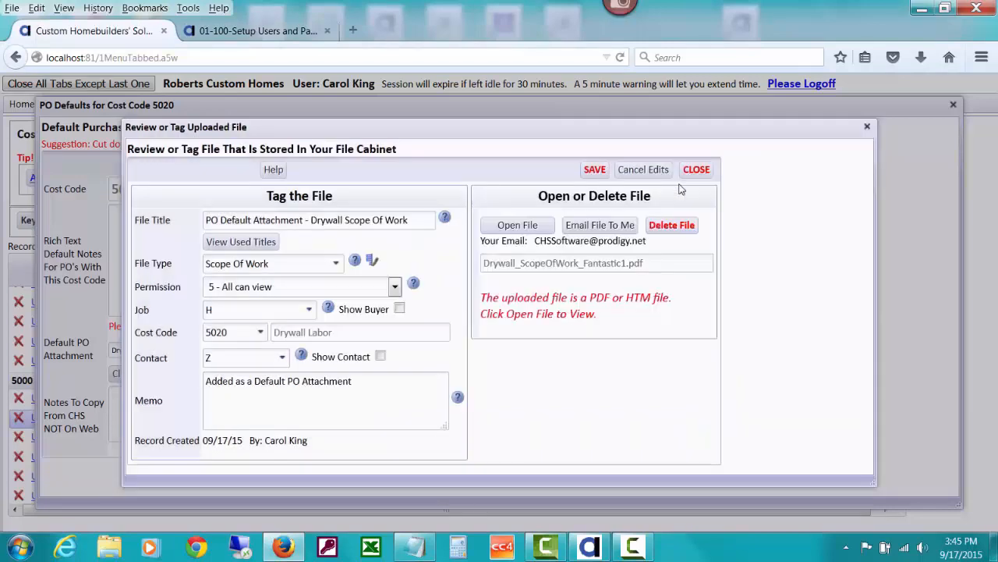
left_click(695, 172)
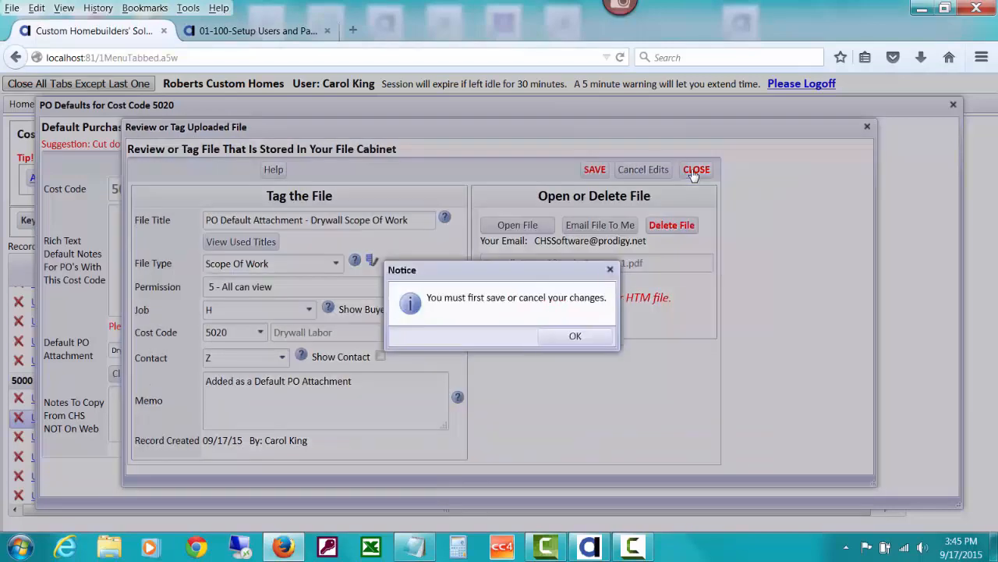
left_click(571, 337)
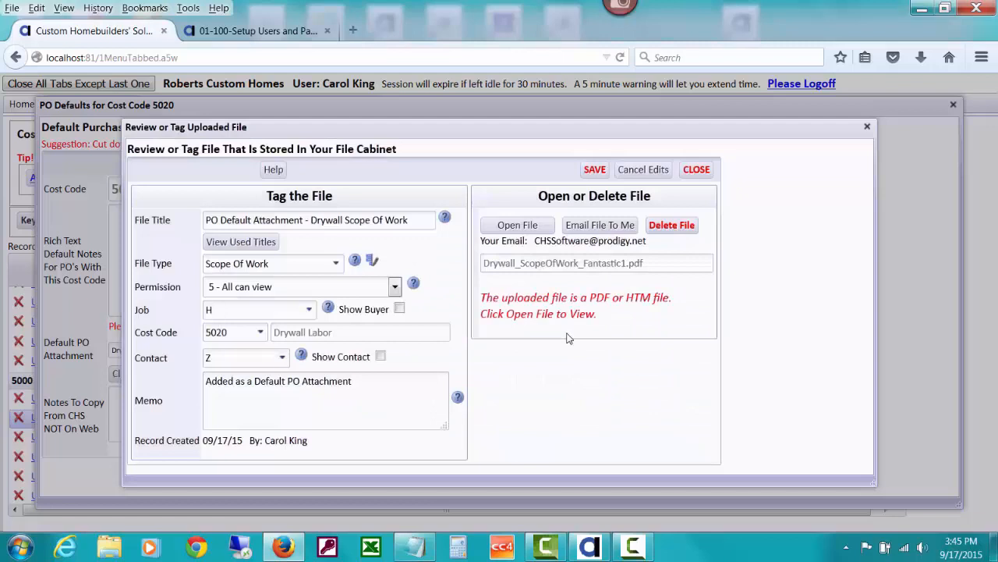
left_click(593, 170)
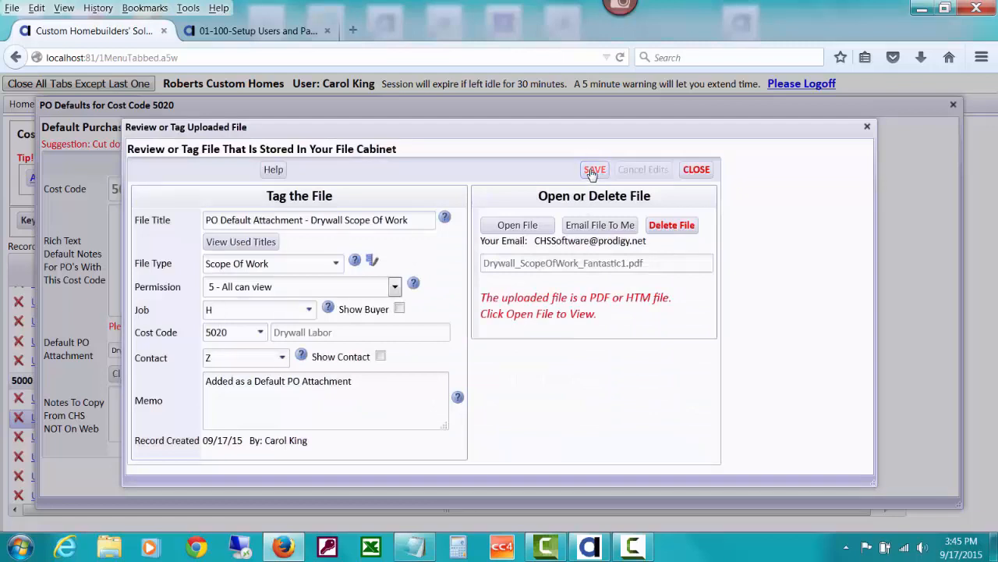
left_click(697, 171)
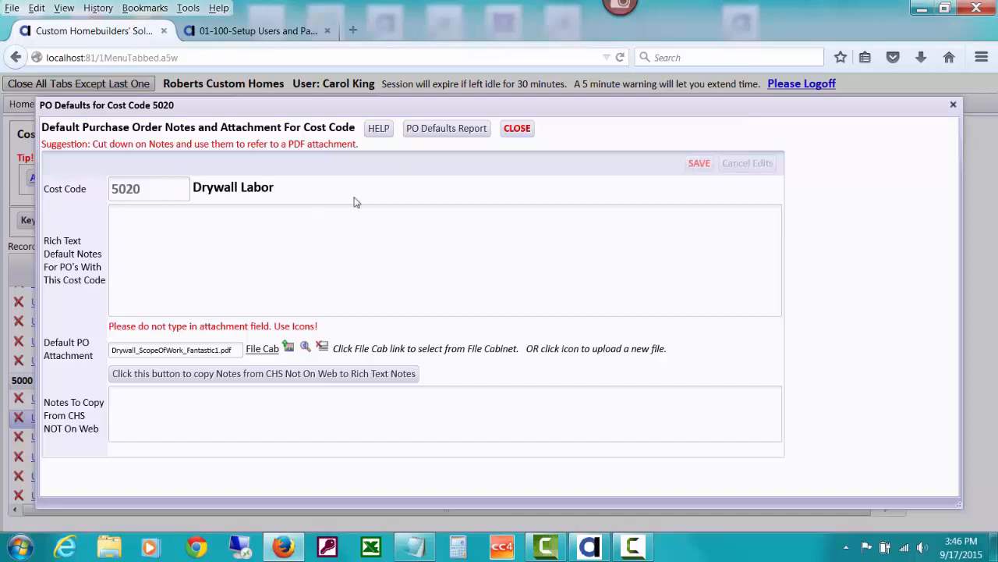
left_click(517, 129)
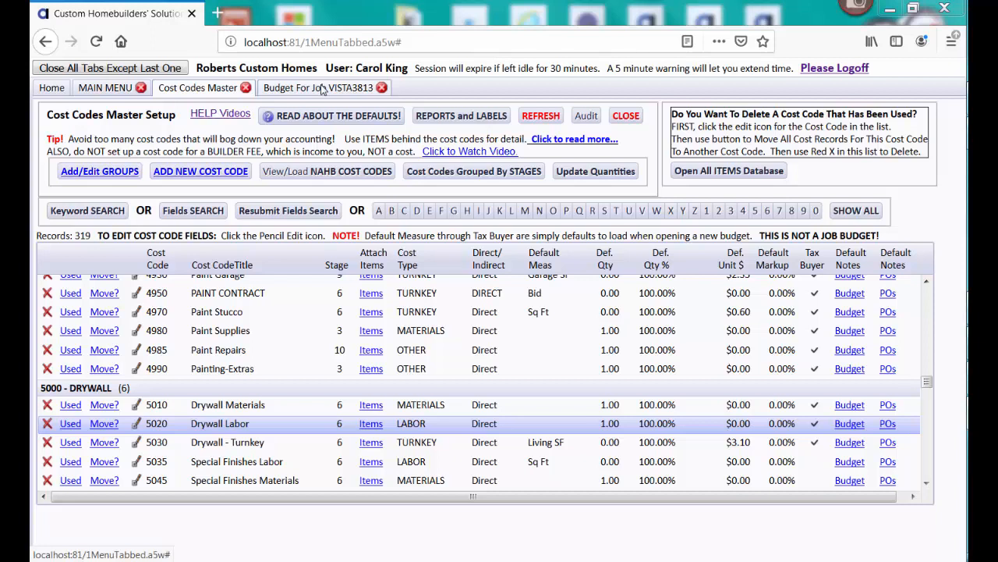
Switch to the VISTA3813 job budget and start a keyword search of group headings
left_click(322, 91)
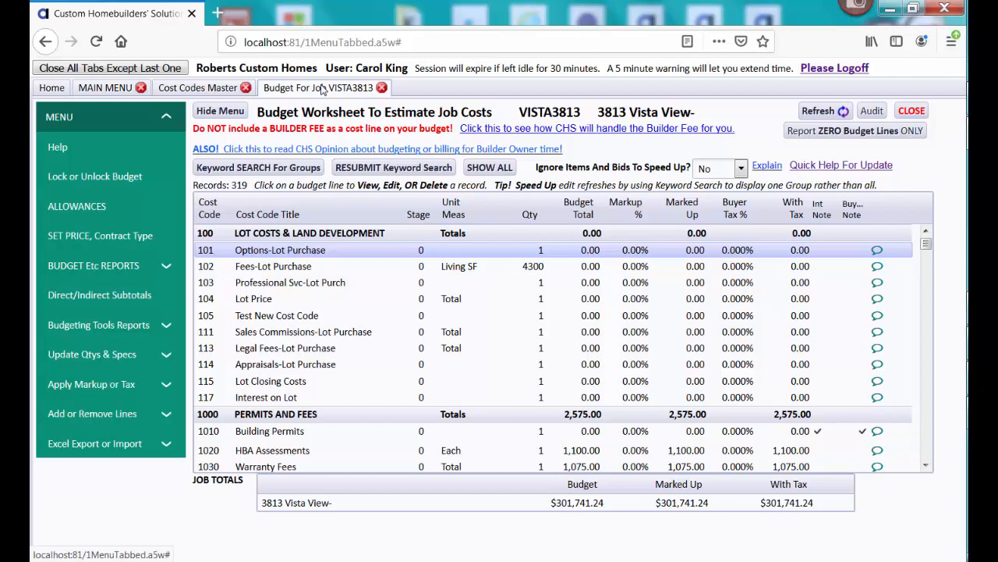
left_click(281, 169)
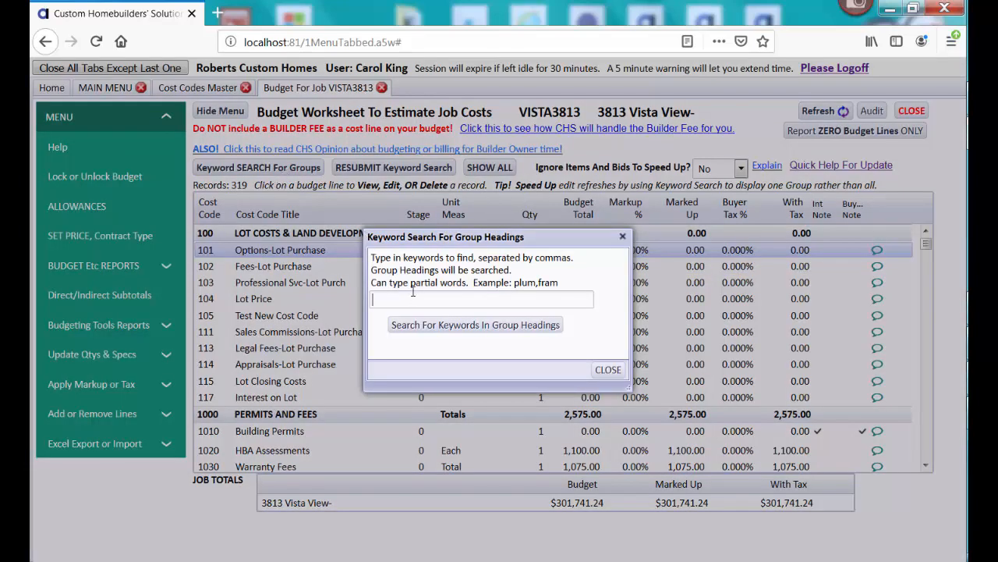
Search group headings for 'fram' and open the 3150 Framing Labor budget record
type("fram")
left_click(443, 331)
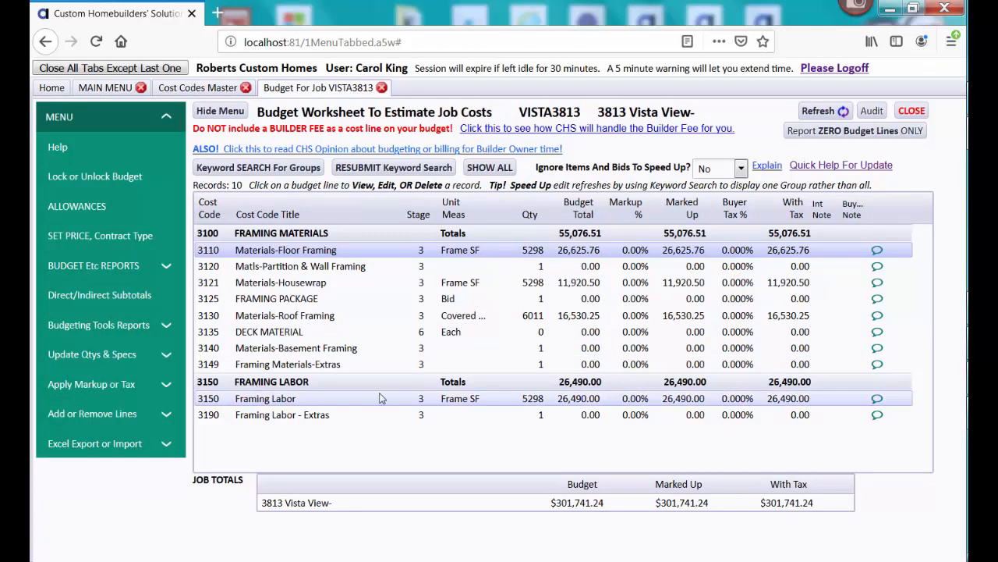
left_click(500, 401)
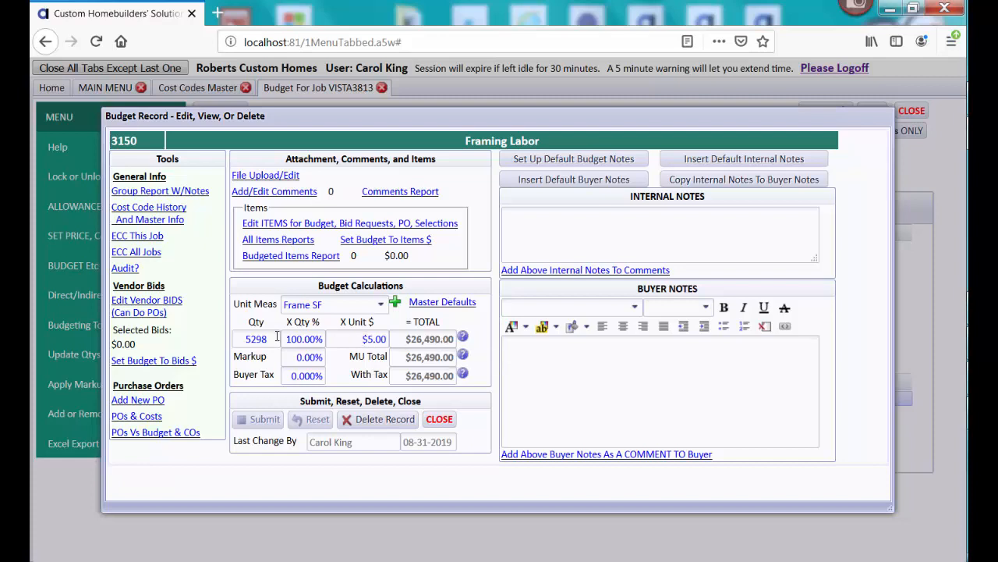
Start a new PO for the Framing Labor line at $26,490.00, continuing past the No POs Found prompt
left_click(148, 400)
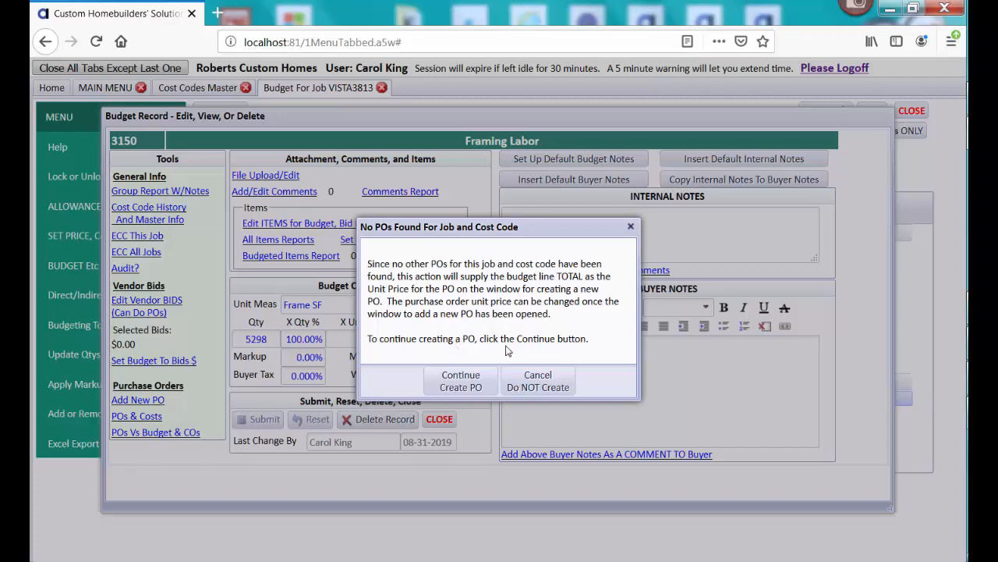
left_click(479, 373)
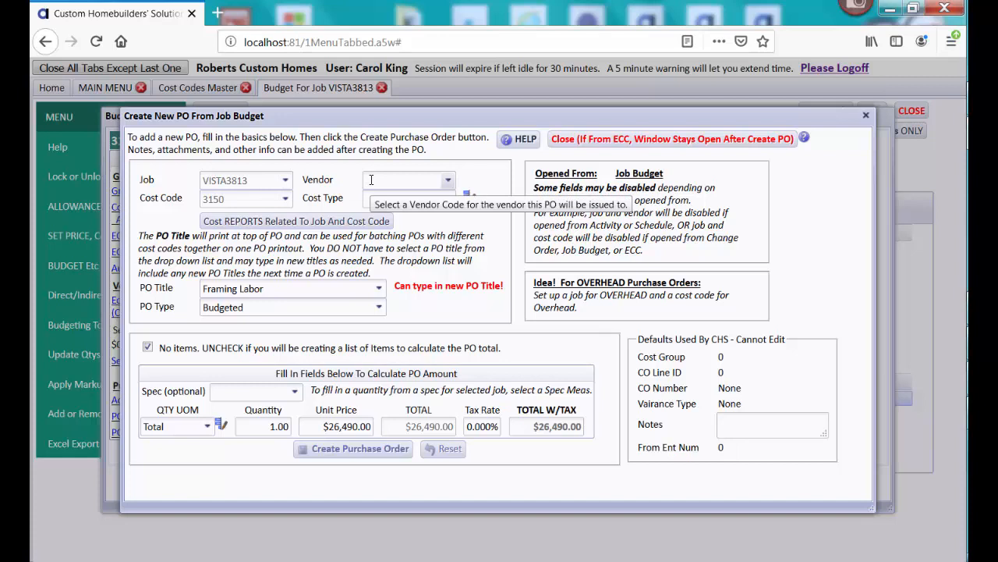
Choose ACOSTAFRAM as the Framing Labor PO's vendor, giving it a LABOR cost type
left_click(371, 179)
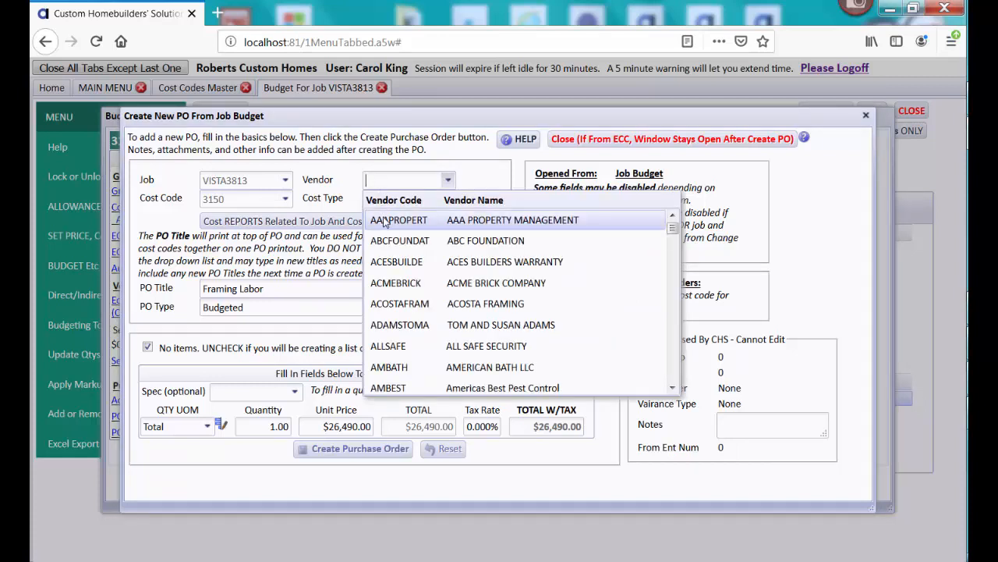
left_click(414, 304)
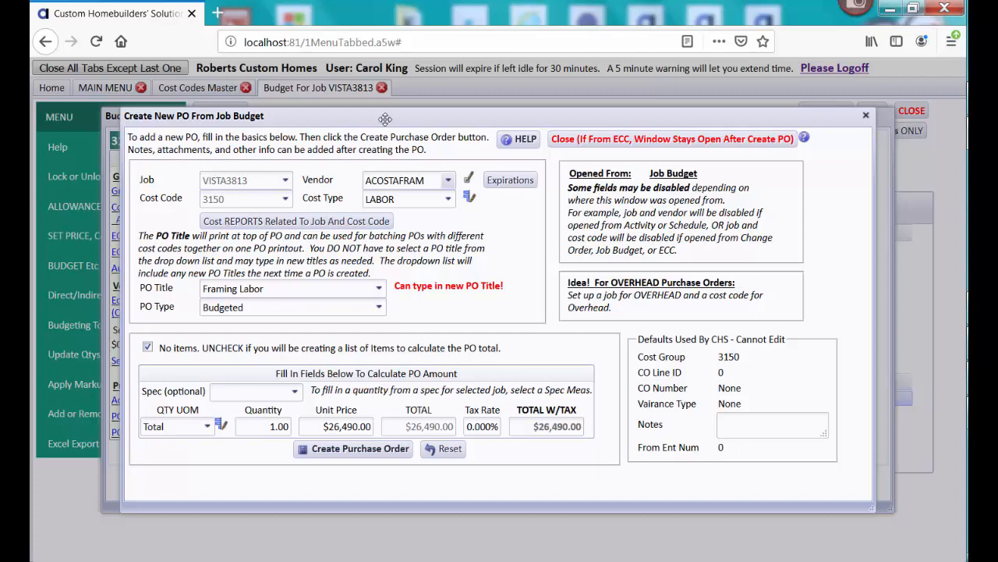
left_click_drag(386, 118, 419, 117)
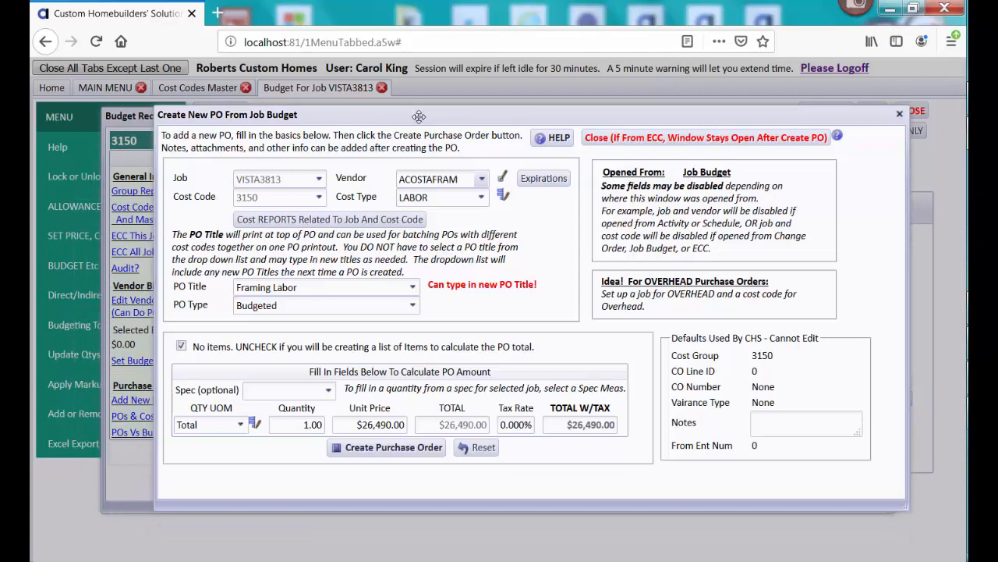
Fill in 5298 Frame SF at a $5.00 unit price ($26,490.00) and create the purchase order
left_click(330, 394)
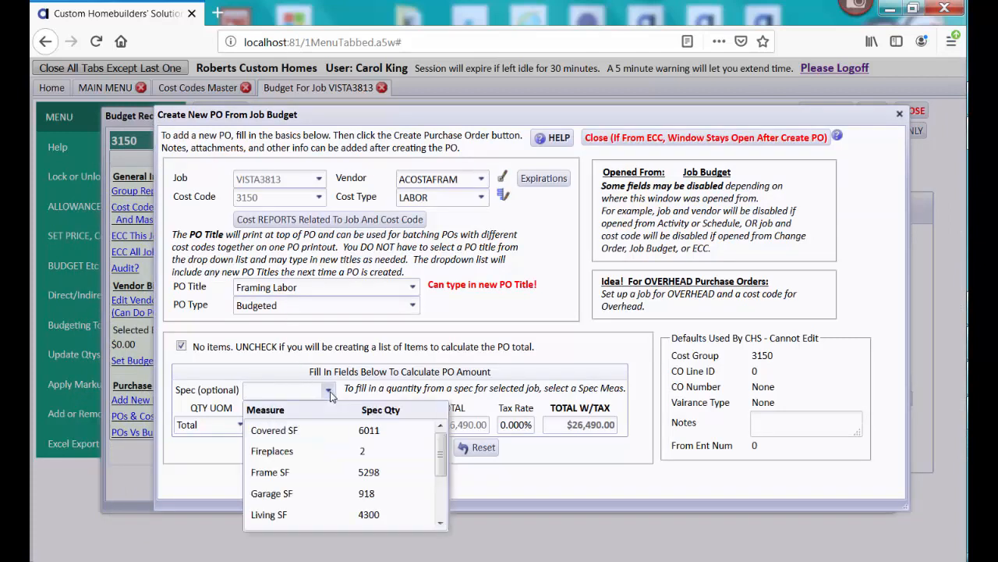
left_click(270, 472)
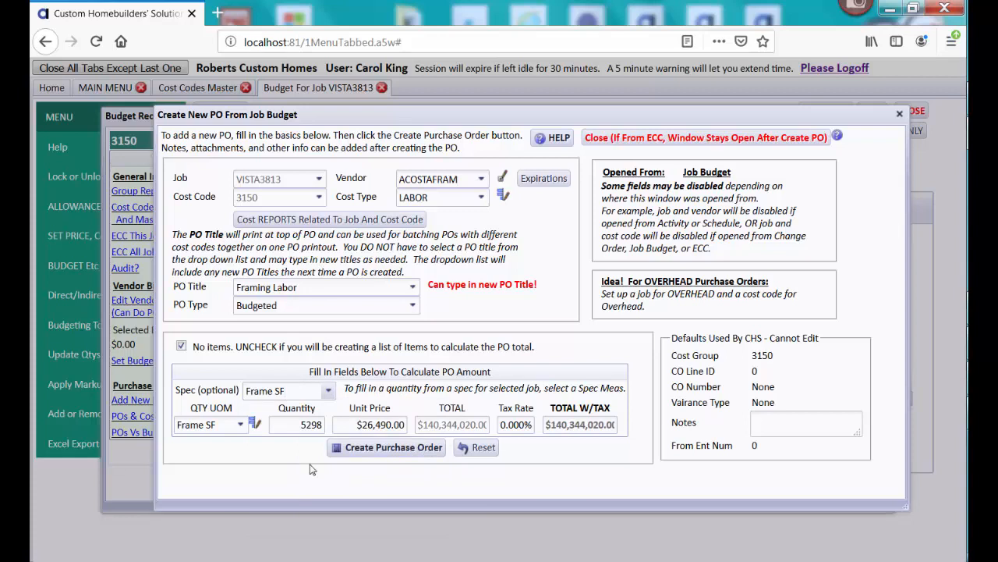
left_click_drag(357, 424, 411, 425)
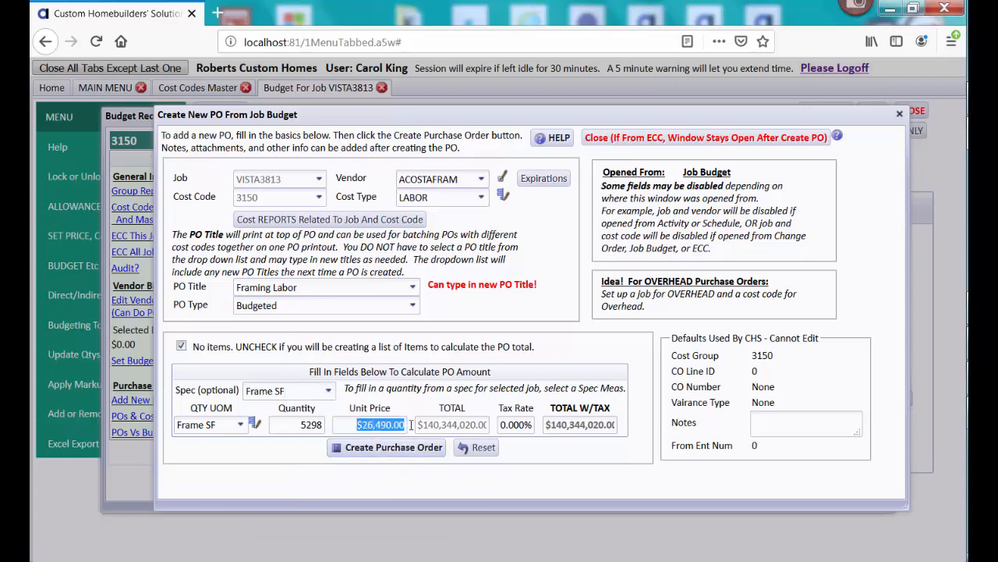
type("5")
key("Tab")
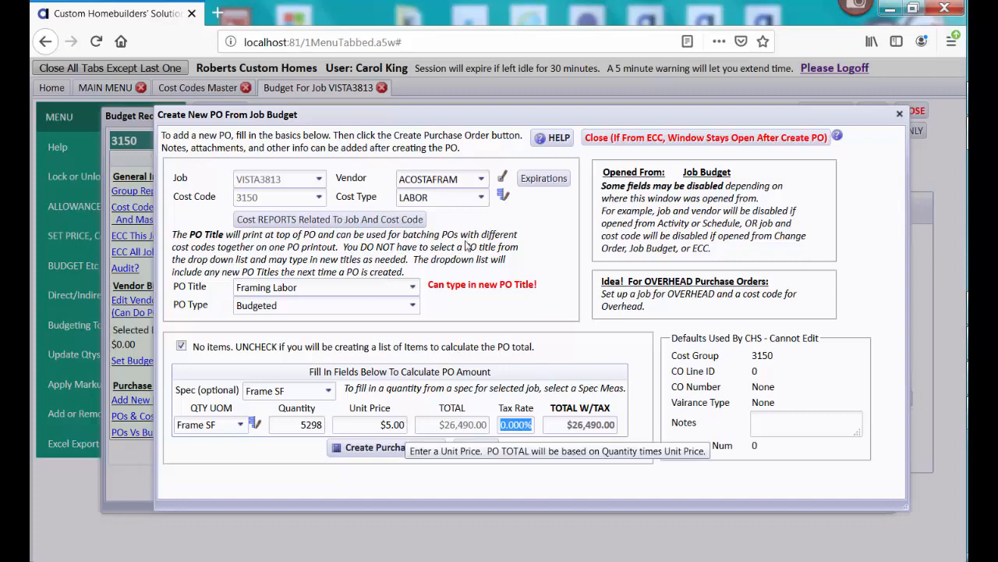
left_click_drag(499, 117, 480, 105)
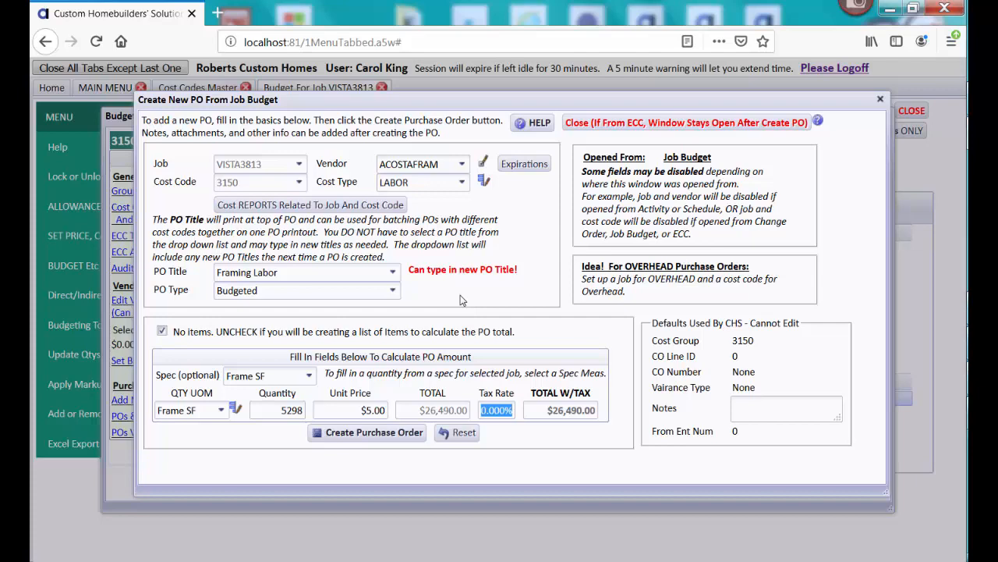
left_click(369, 434)
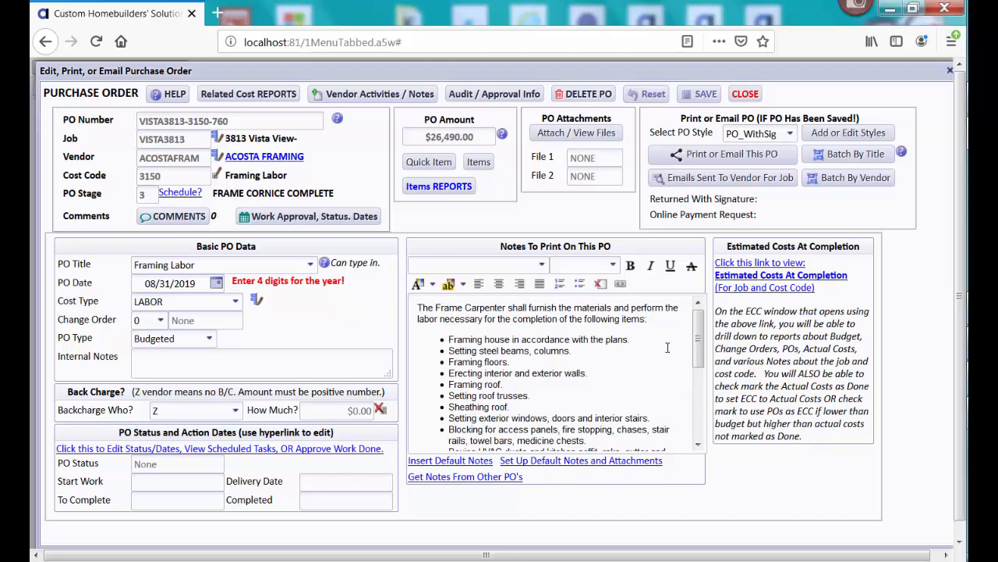
Erase all Notes To Print text, save the PO, and request the cost code's default notes
left_click_drag(698, 337, 698, 432)
scroll(608, 346, "up", 6)
left_click(608, 345)
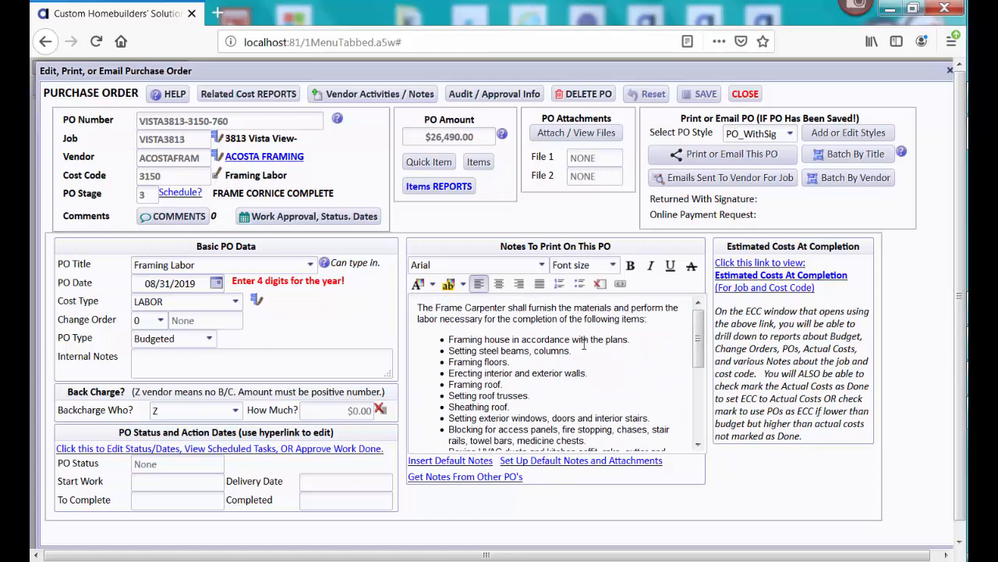
left_click(583, 344)
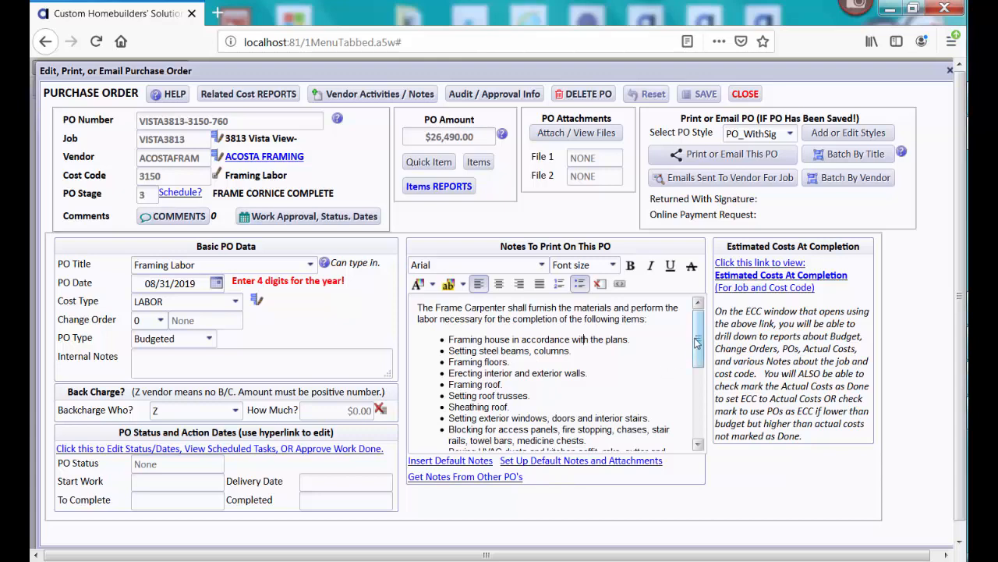
left_click_drag(698, 341, 698, 319)
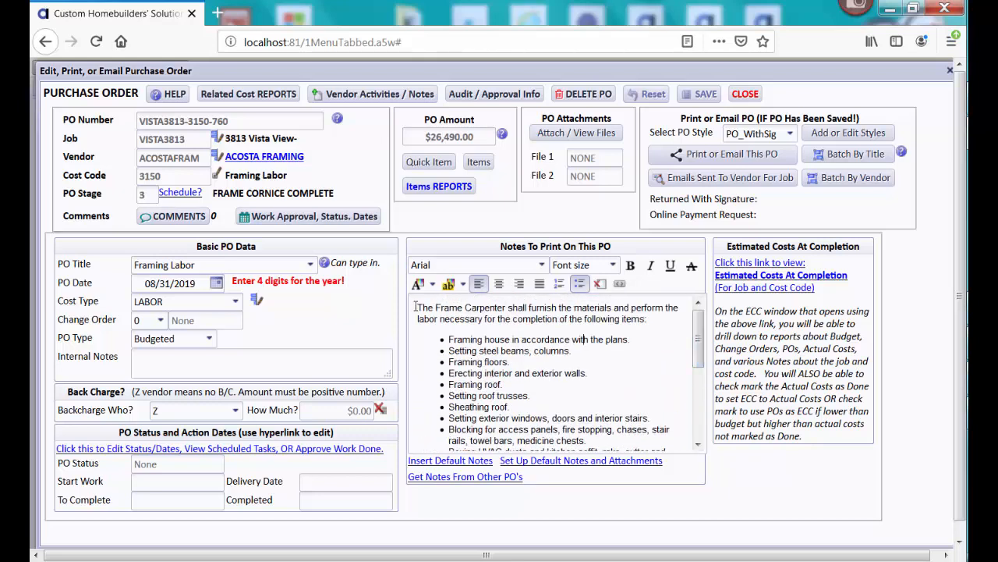
left_click_drag(416, 307, 667, 483)
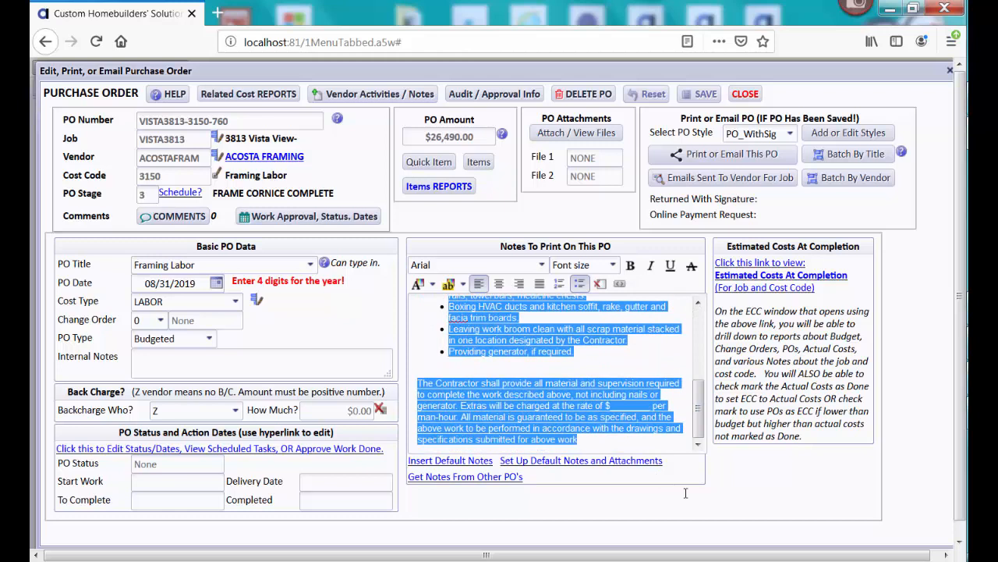
key("Delete")
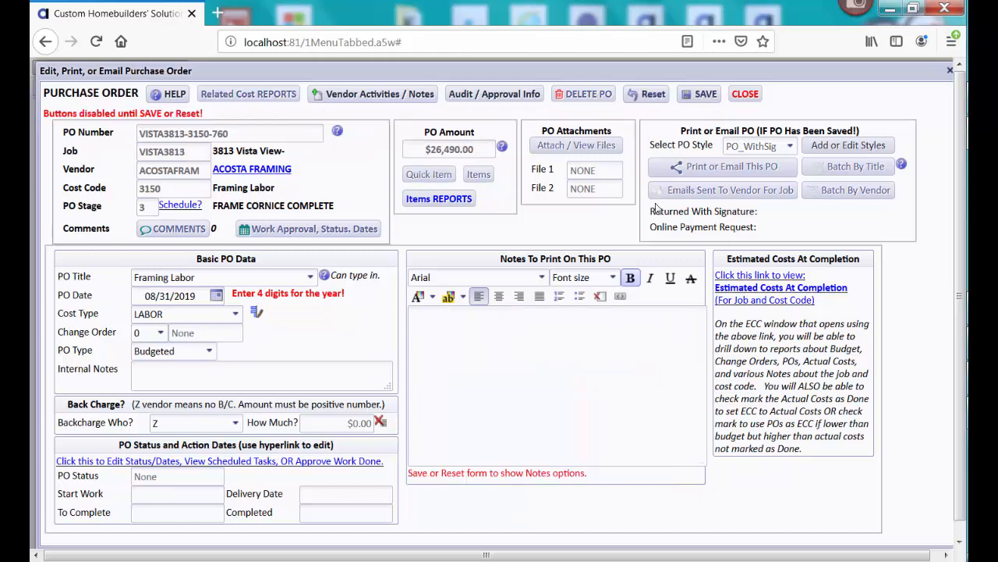
left_click(707, 95)
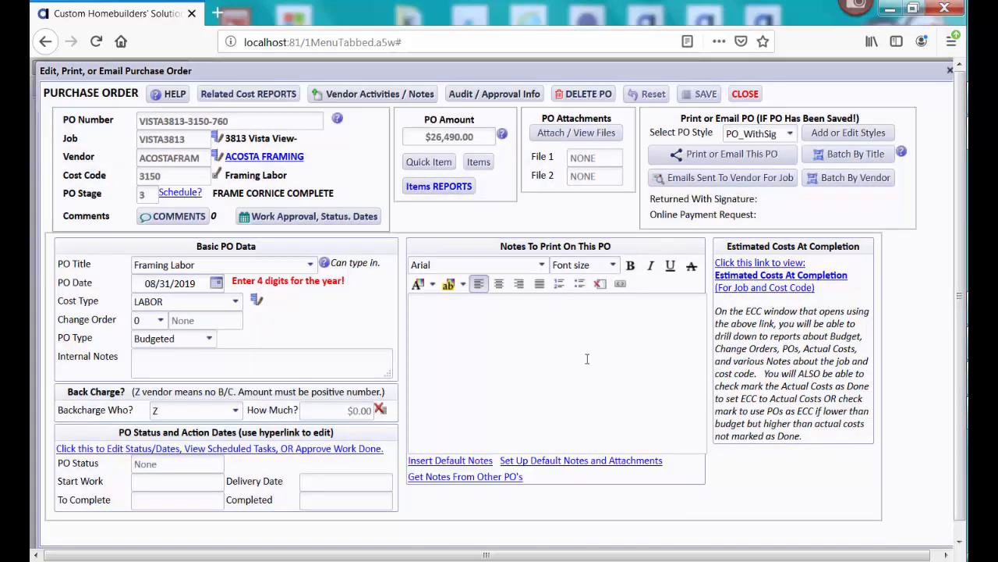
left_click(460, 464)
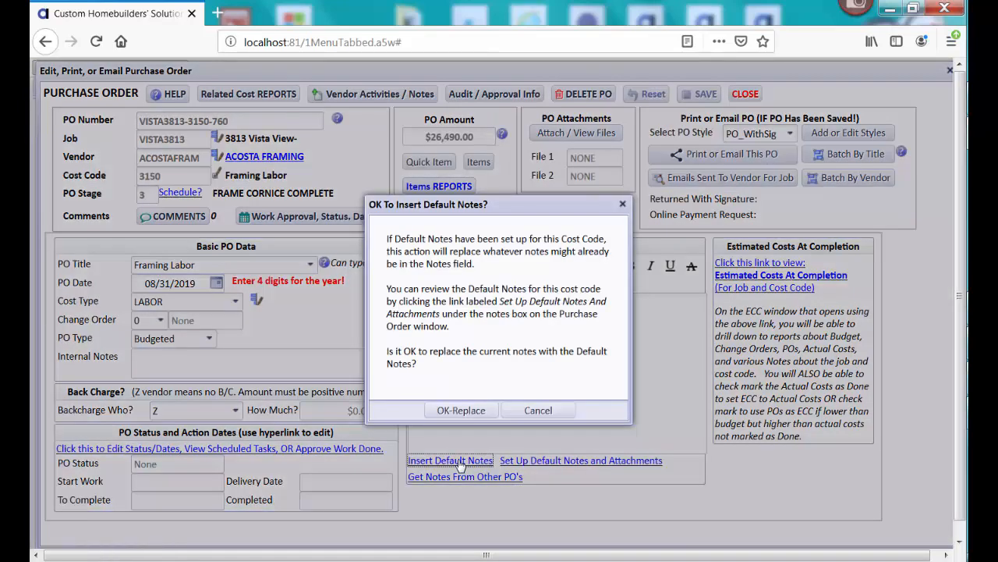
Replace the notes with the cost code 3150 defaults, save, and review the default notes setup
left_click(461, 410)
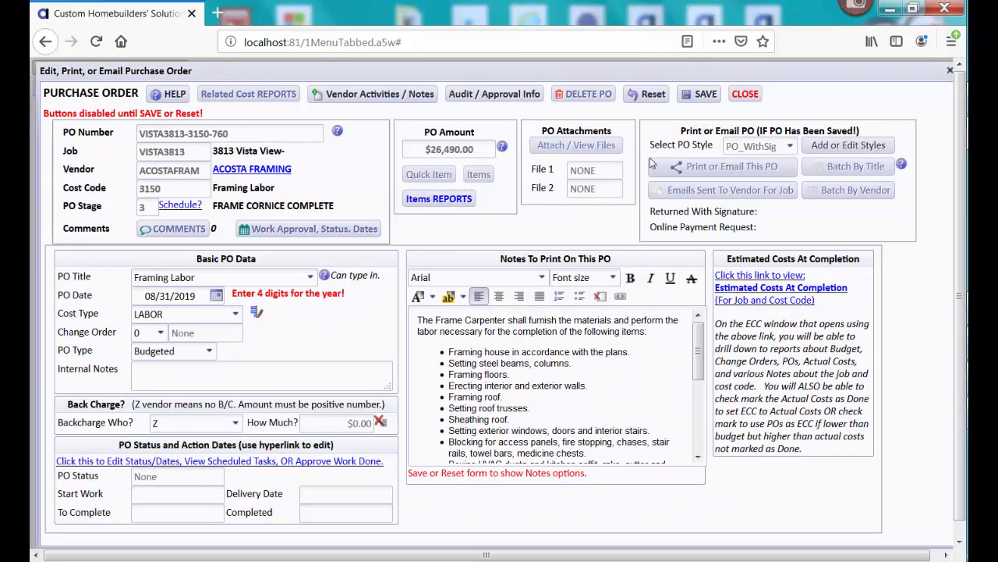
left_click(700, 103)
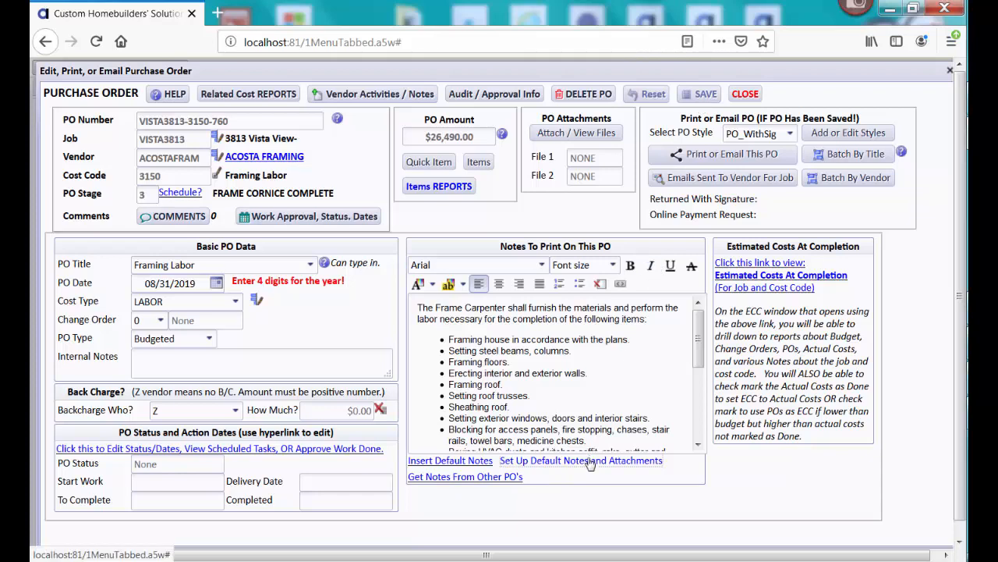
left_click(590, 462)
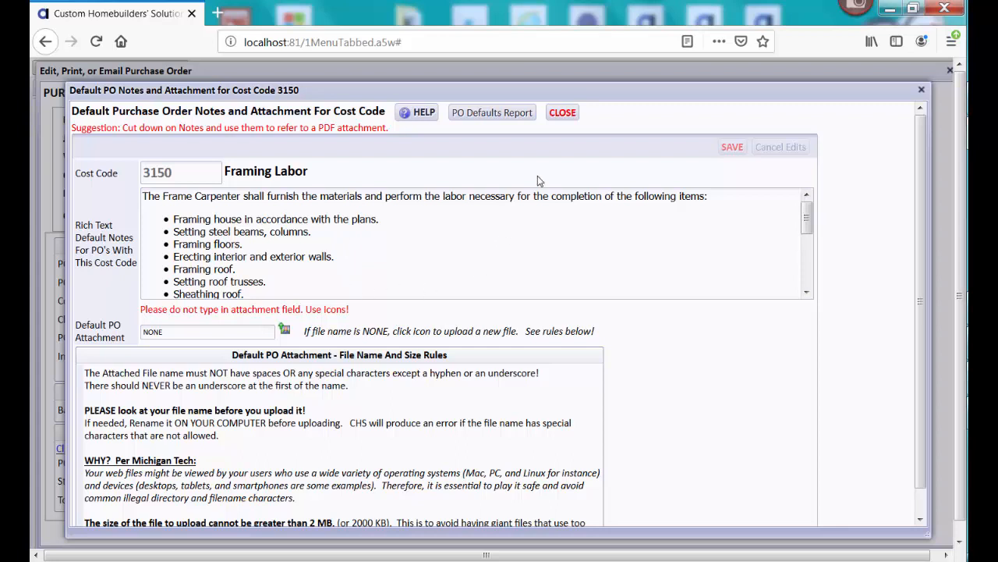
left_click(563, 113)
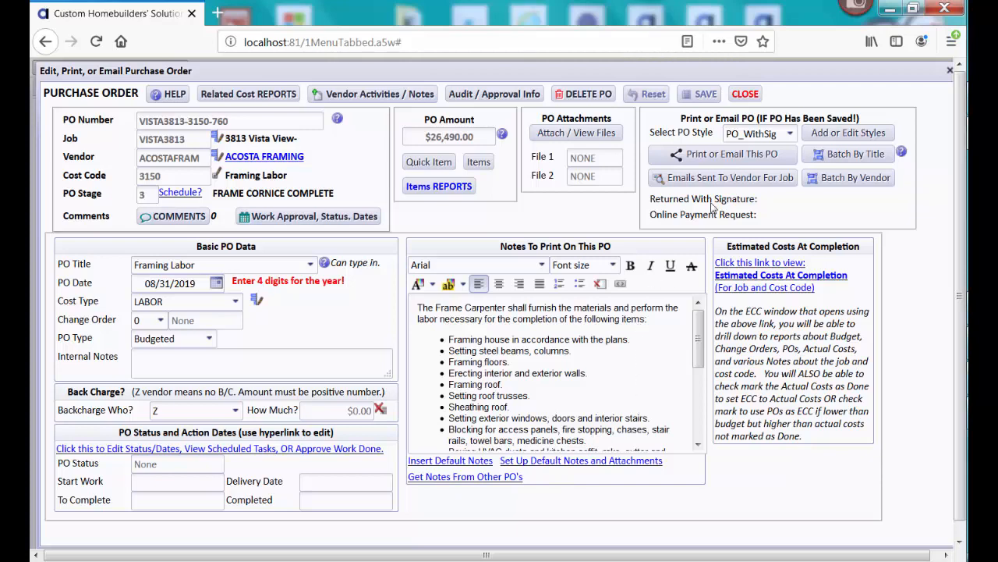
left_click(713, 156)
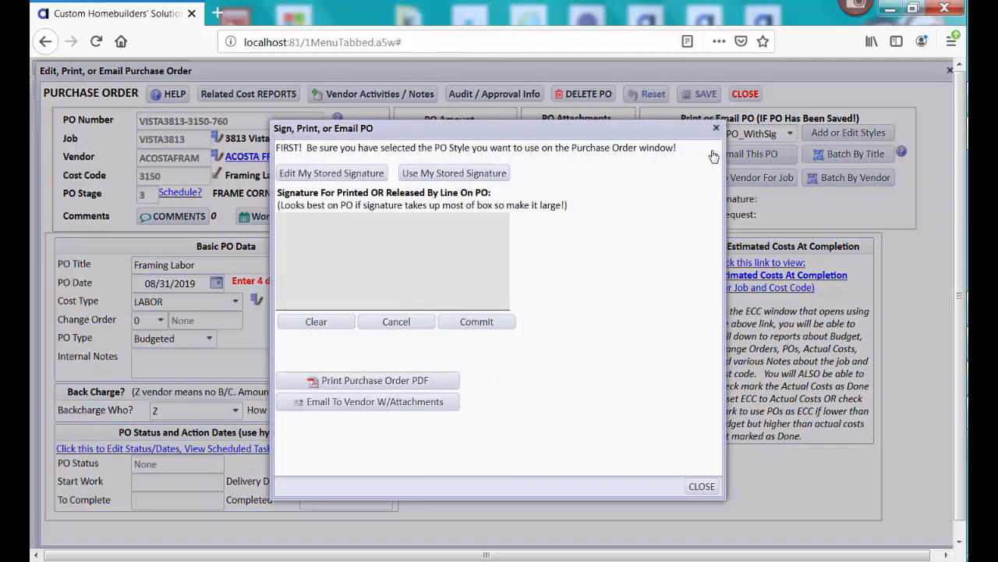
left_click(475, 175)
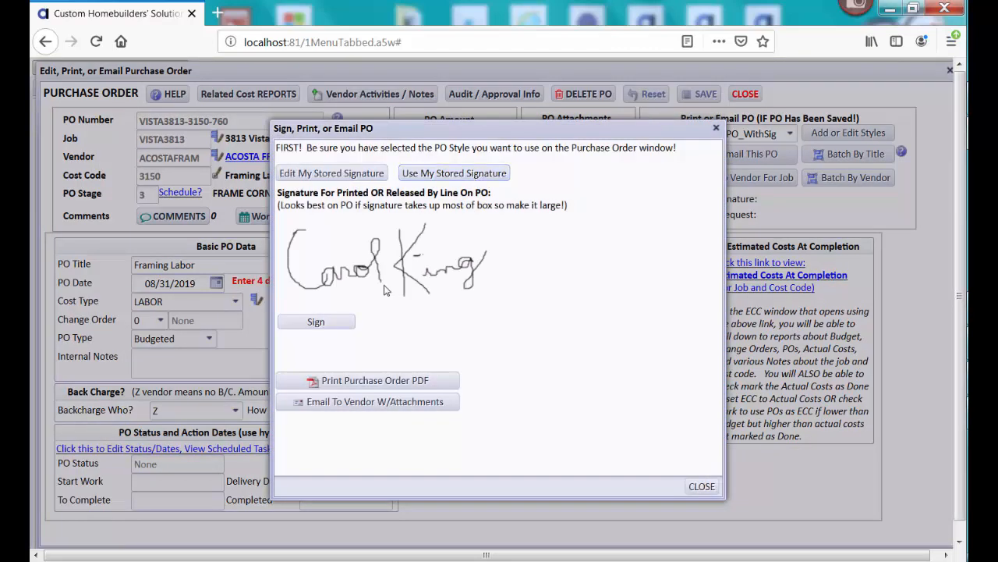
left_click(397, 382)
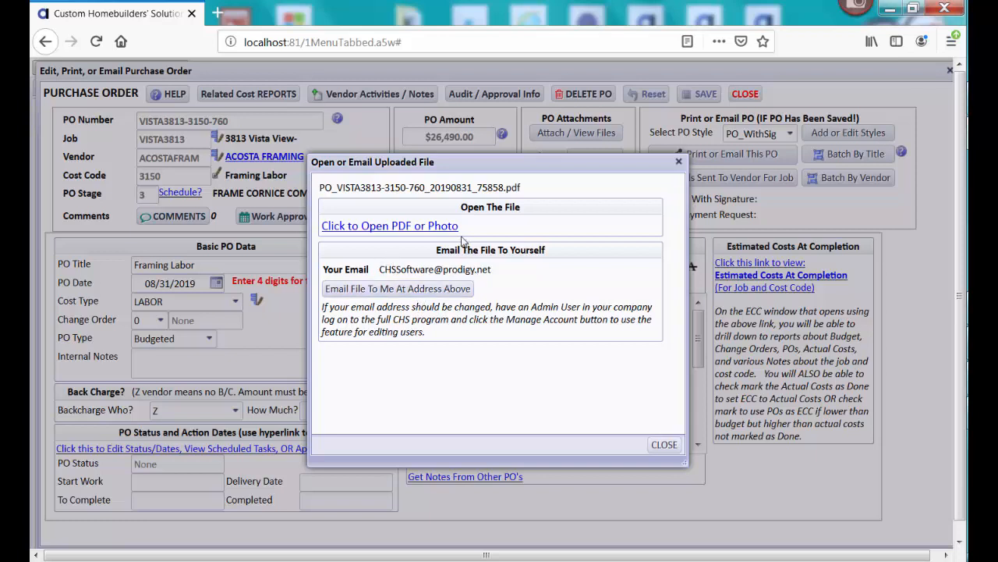
Open the signed Framing Labor PO PDF in a new tab and scroll through both pages
left_click(415, 227)
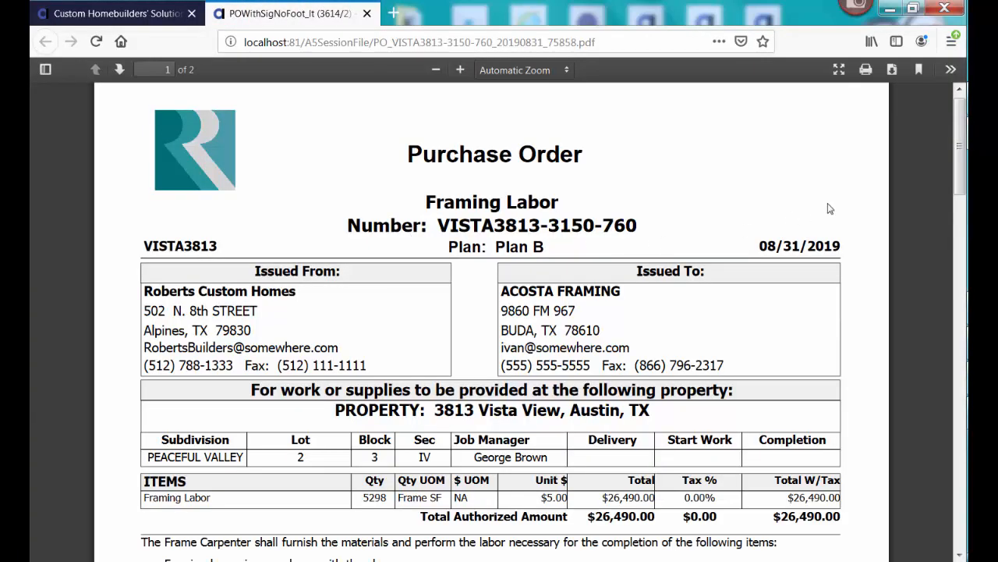
scroll(836, 225, "down", 5)
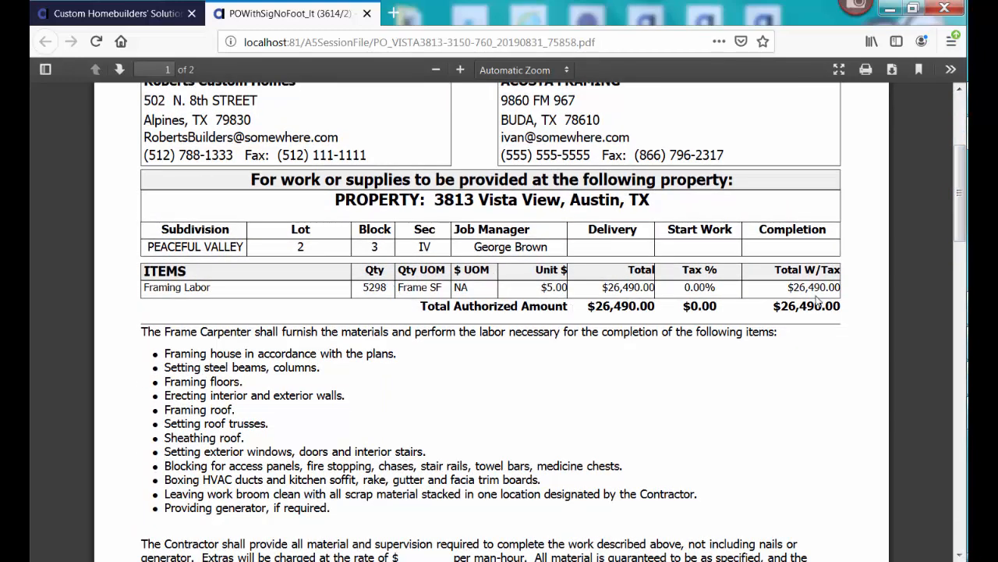
left_click_drag(962, 224, 951, 394)
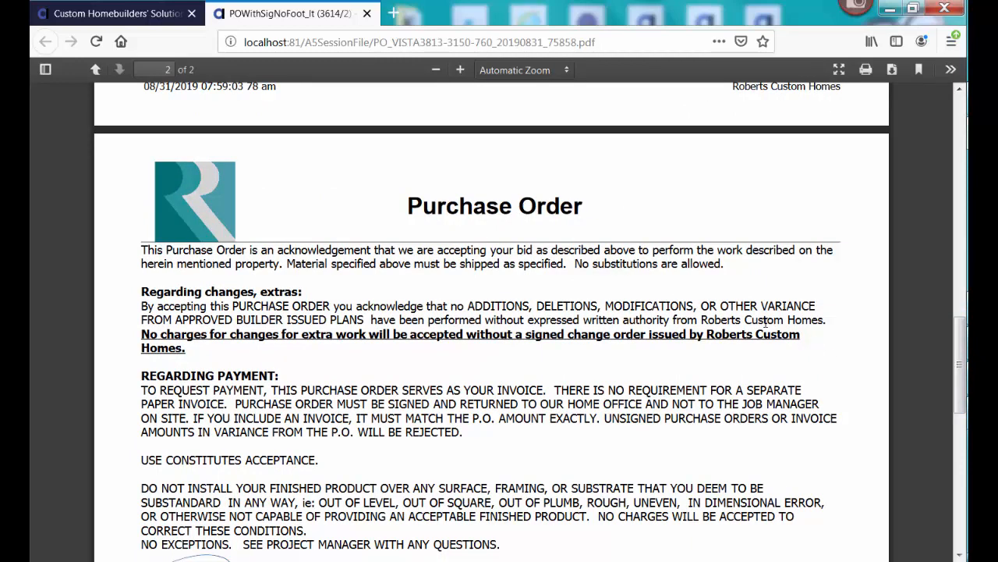
mouse_move(959, 364)
left_mouse_down()
mouse_move(962, 383)
mouse_move(959, 238)
mouse_move(942, 388)
left_mouse_up()
left_click_drag(940, 383, 937, 454)
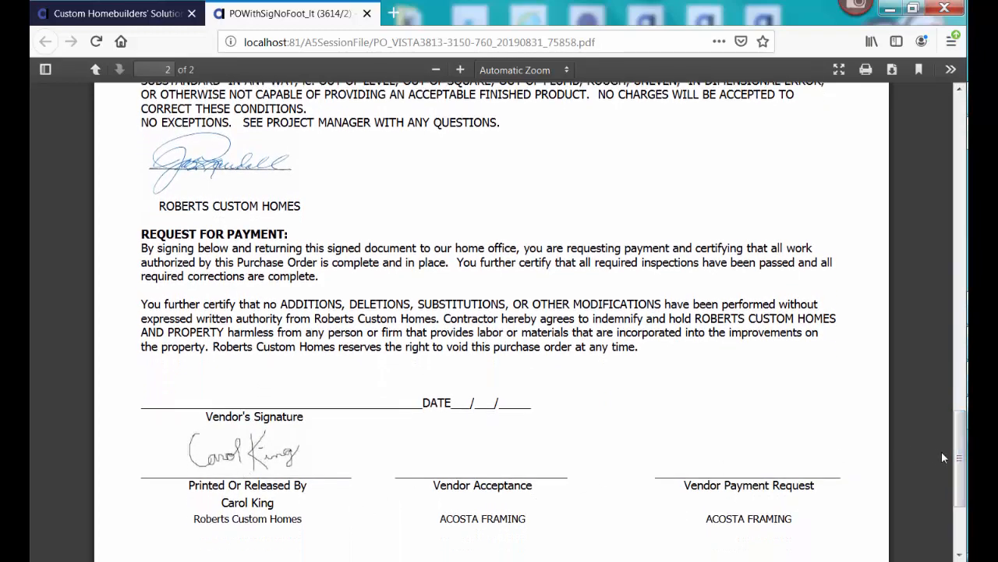
left_click_drag(941, 451, 942, 404)
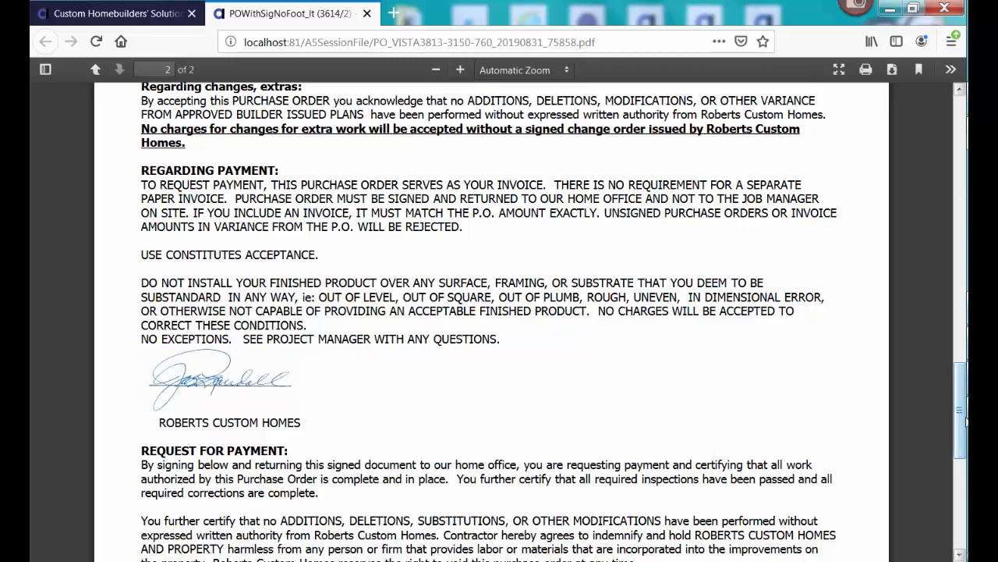
scroll(965, 421, "up", 4)
scroll(962, 441, "down", 5)
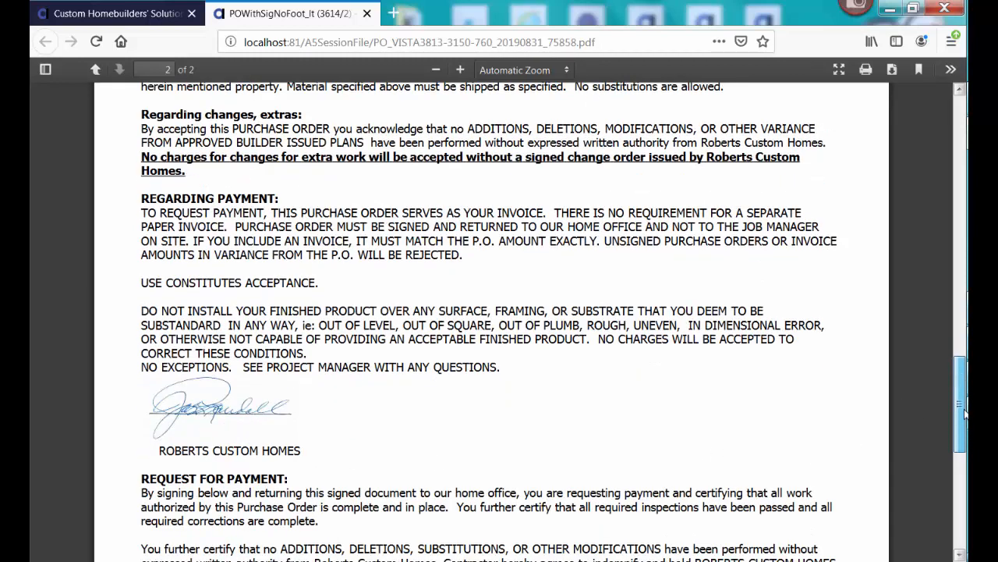
scroll(958, 460, "down", 5)
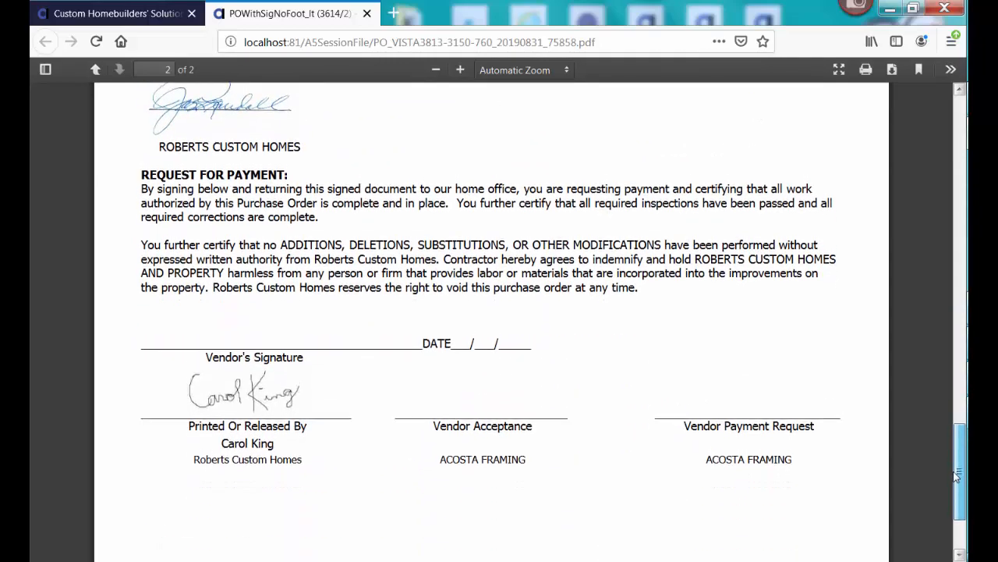
scroll(956, 465, "up", 1)
mouse_move(957, 465)
left_mouse_down()
mouse_move(956, 203)
mouse_move(893, 189)
left_mouse_up()
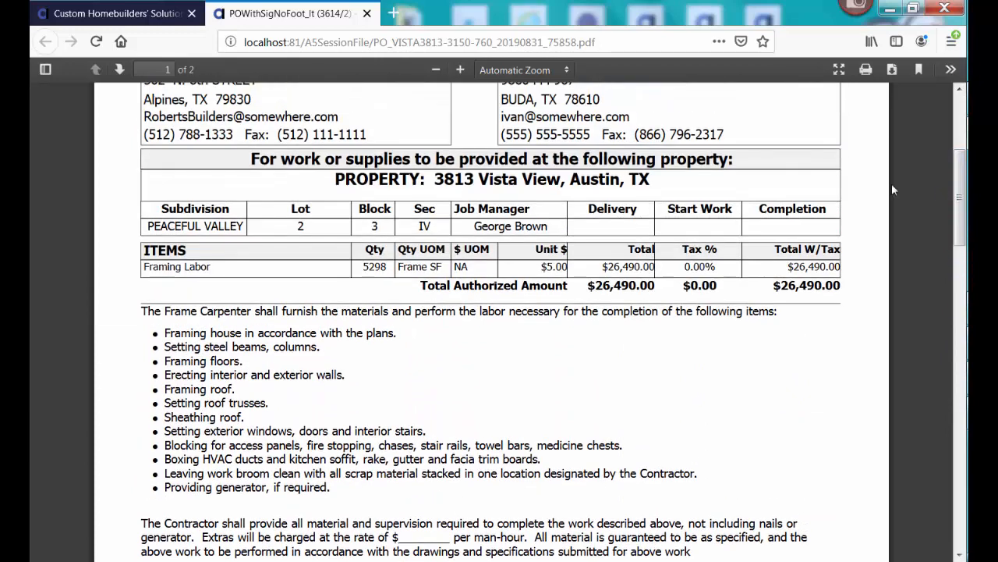
left_click(367, 14)
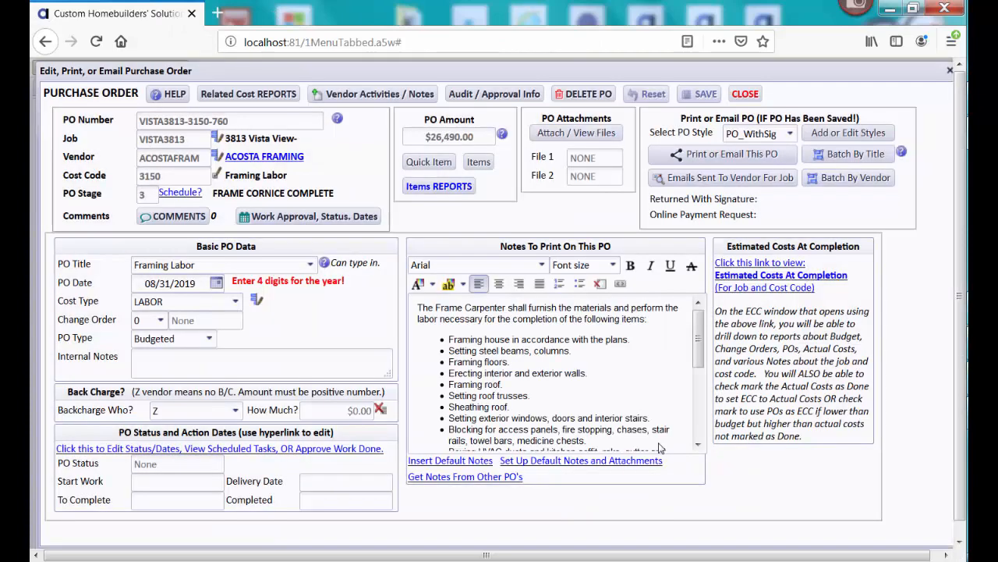
left_click(663, 444)
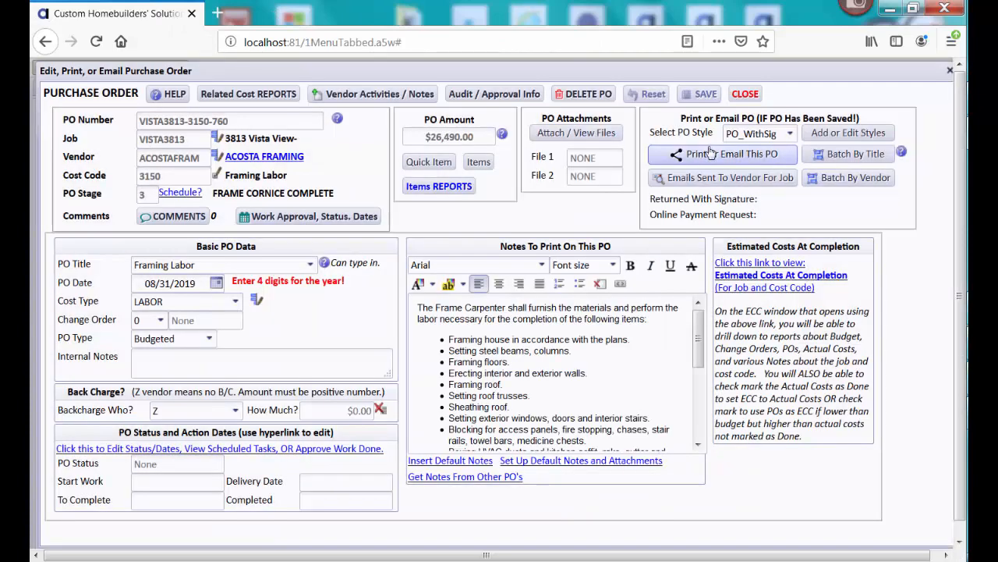
left_click(599, 95)
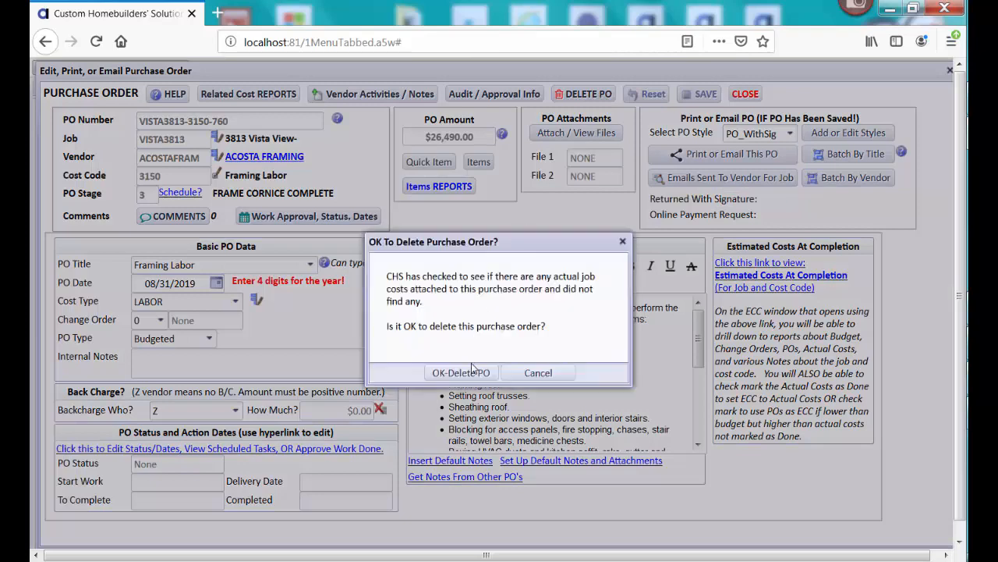
left_click(473, 374)
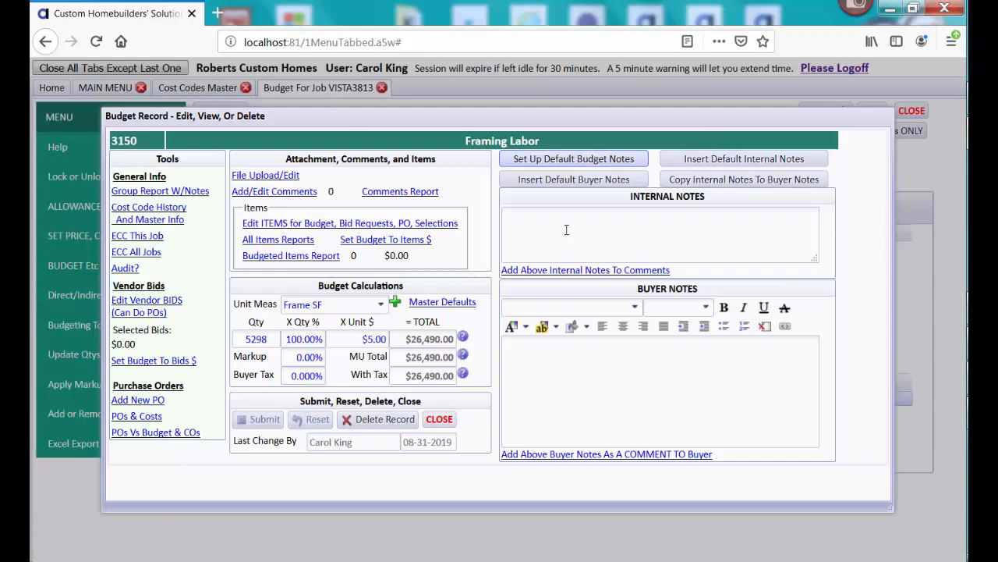
Search the budget groups for 'drywal' and open the 5020 Drywall Labor line
left_click(439, 419)
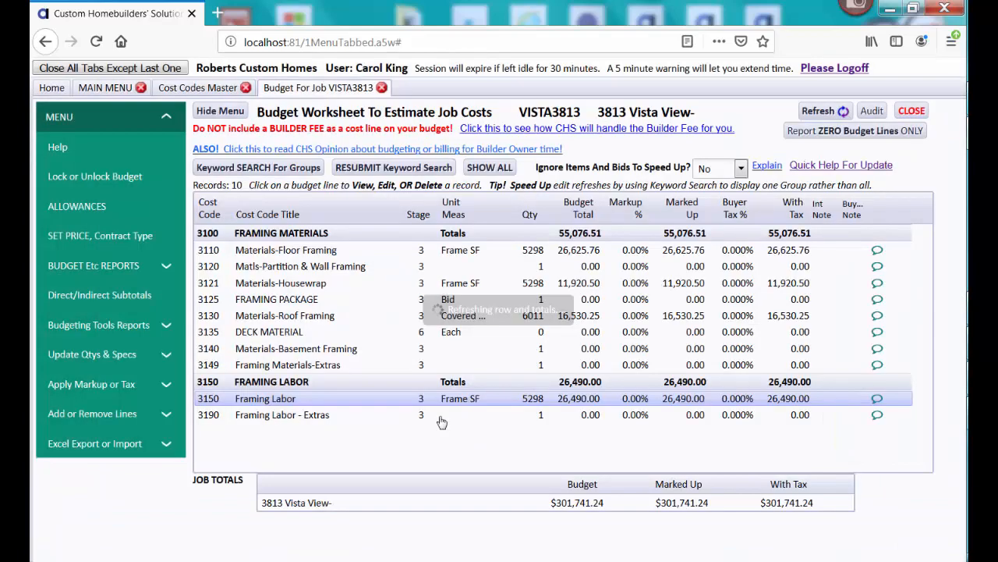
left_click(303, 170)
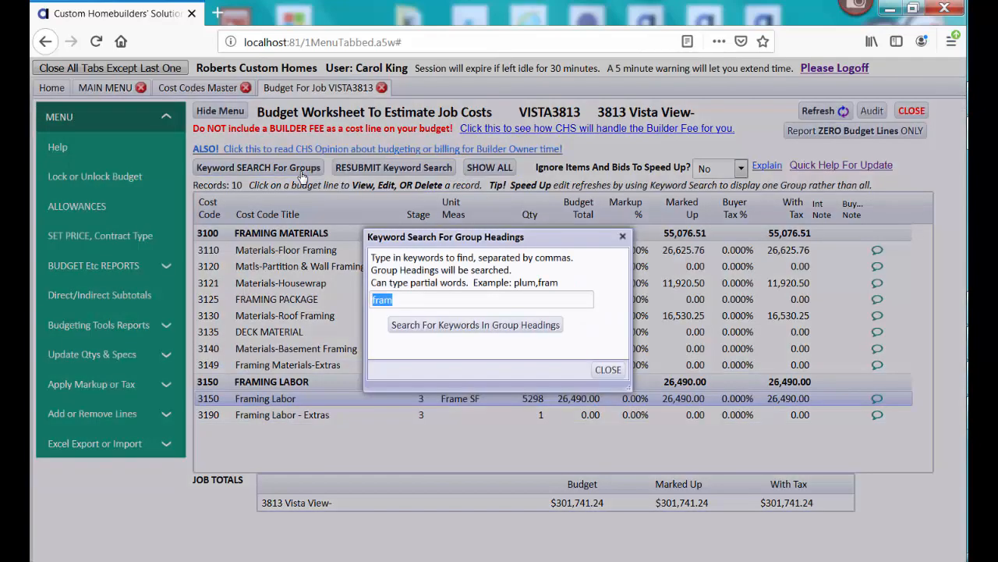
type("drywall")
left_click(459, 325)
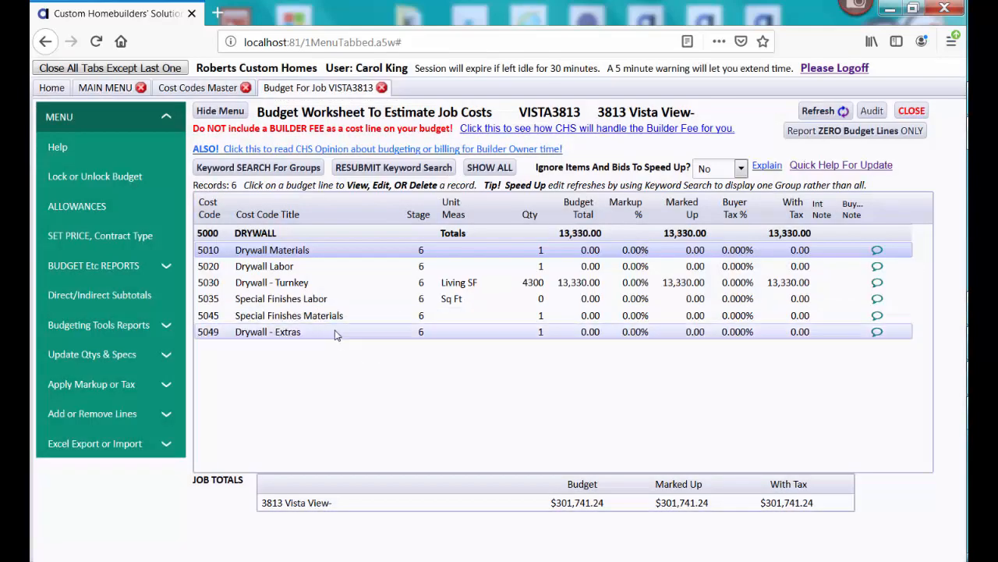
left_click(287, 270)
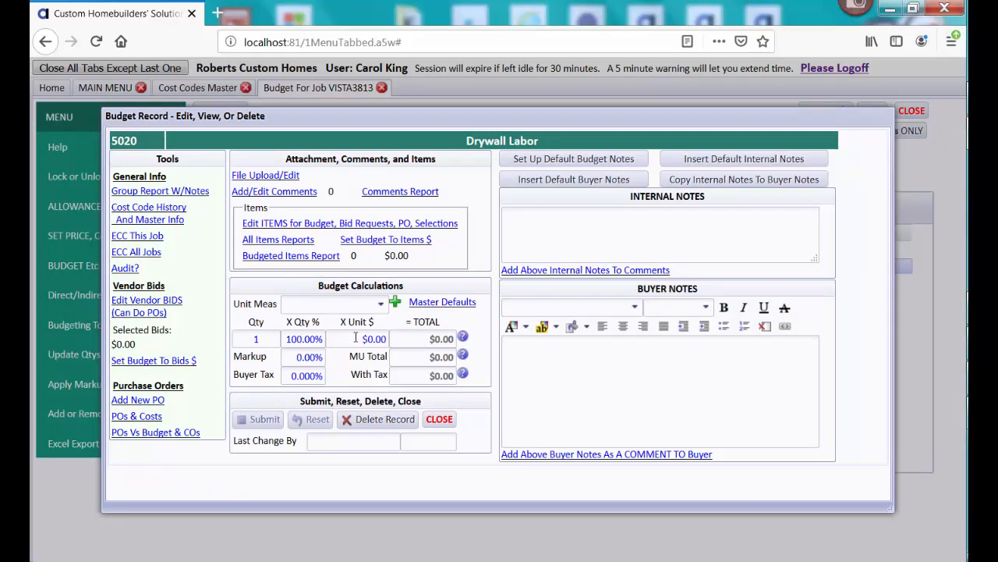
Set the Drywall Labor unit price to 2000 ($2,000.00), submit it, and start a new PO
left_click_drag(356, 337, 402, 338)
type("50.00")
key("BackSpace")
key("BackSpace")
key("BackSpace")
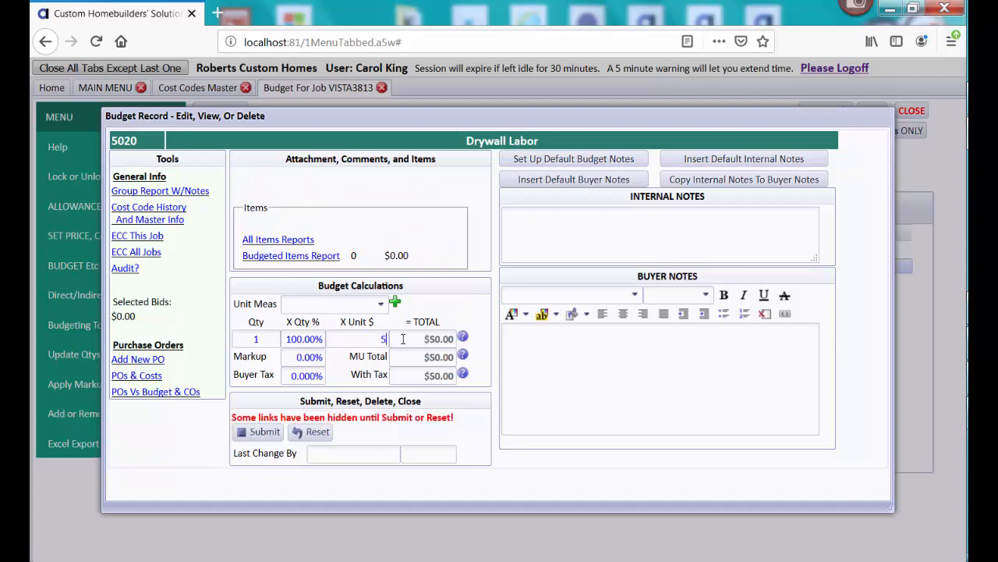
type("2000")
key("Tab")
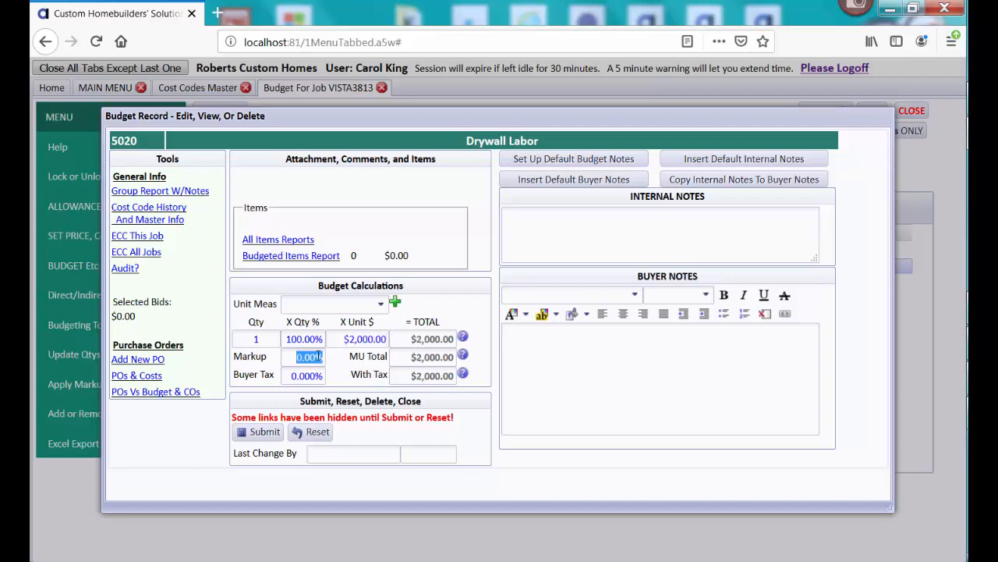
left_click(264, 432)
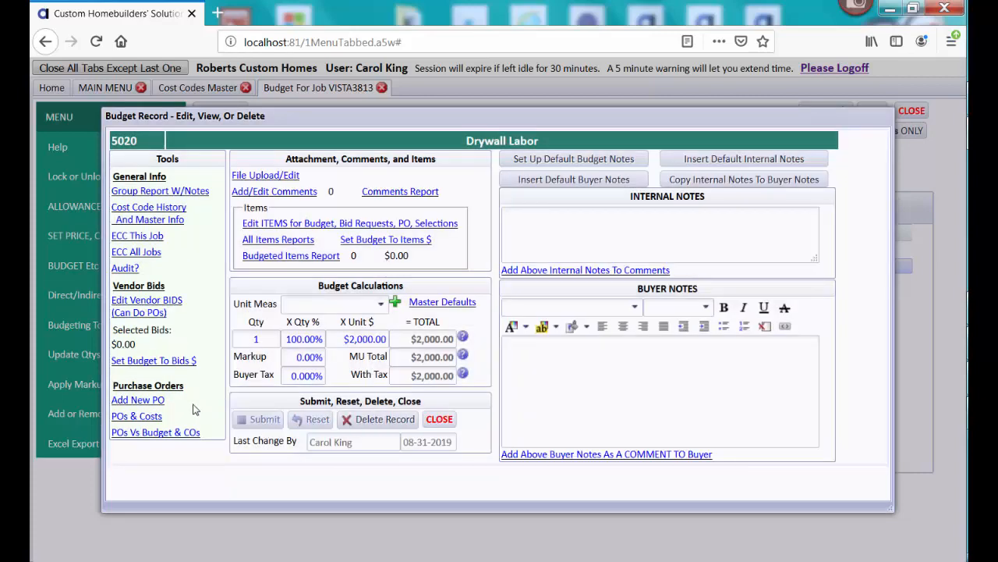
left_click(156, 400)
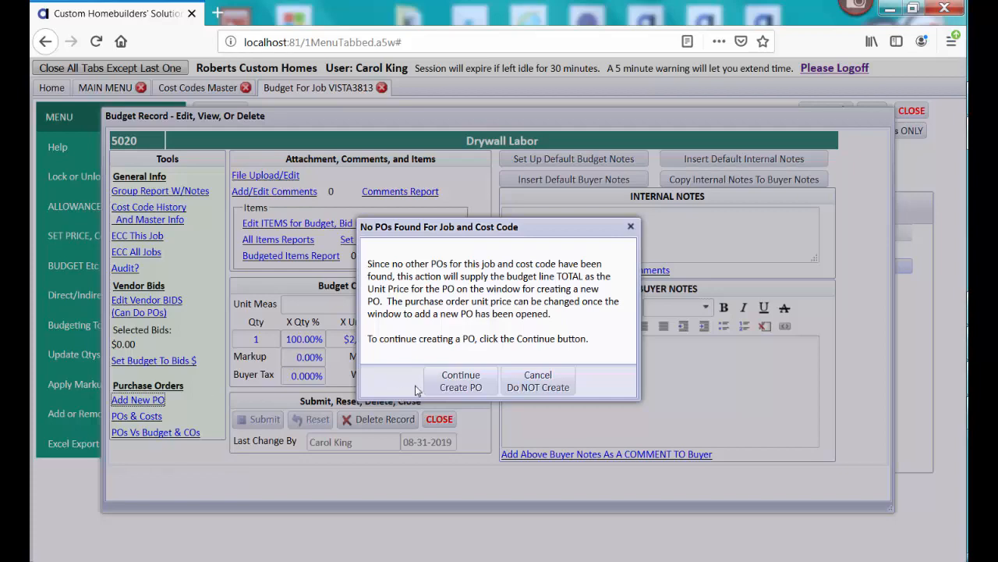
Create the $2,000.00 Drywall Labor 5020 PO with vendor INTERCITYD (Inter City Drywall)
left_click(443, 387)
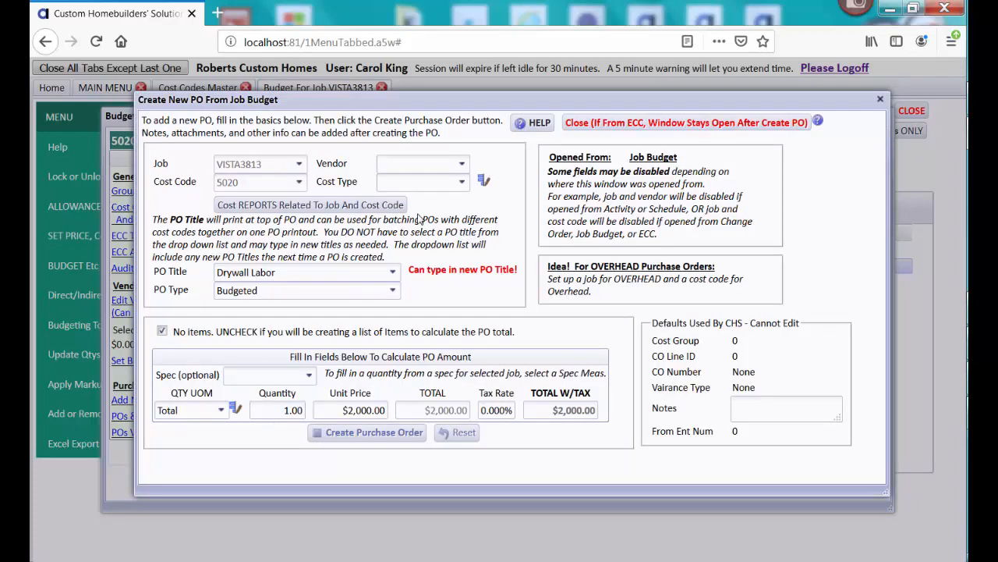
type("in")
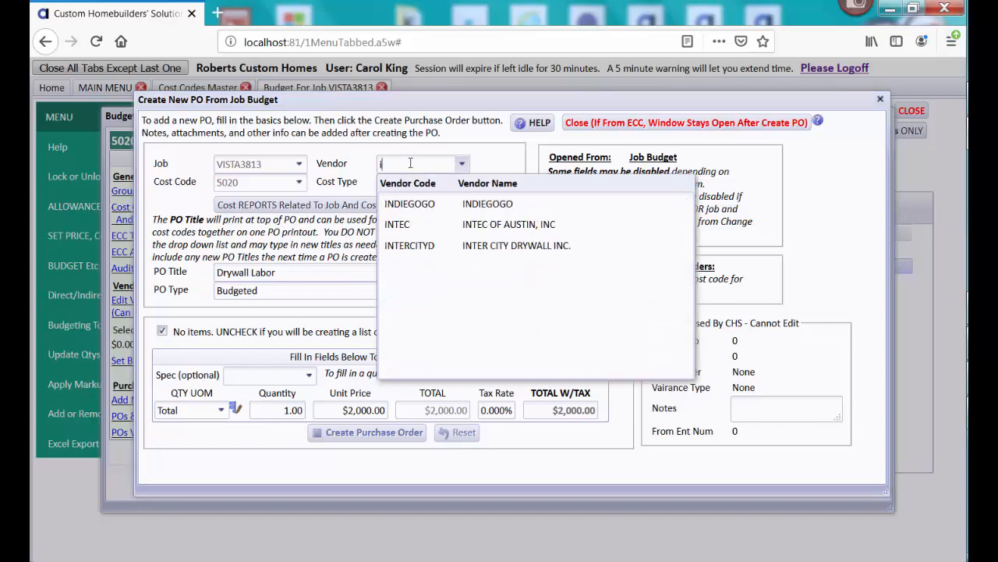
left_click(460, 246)
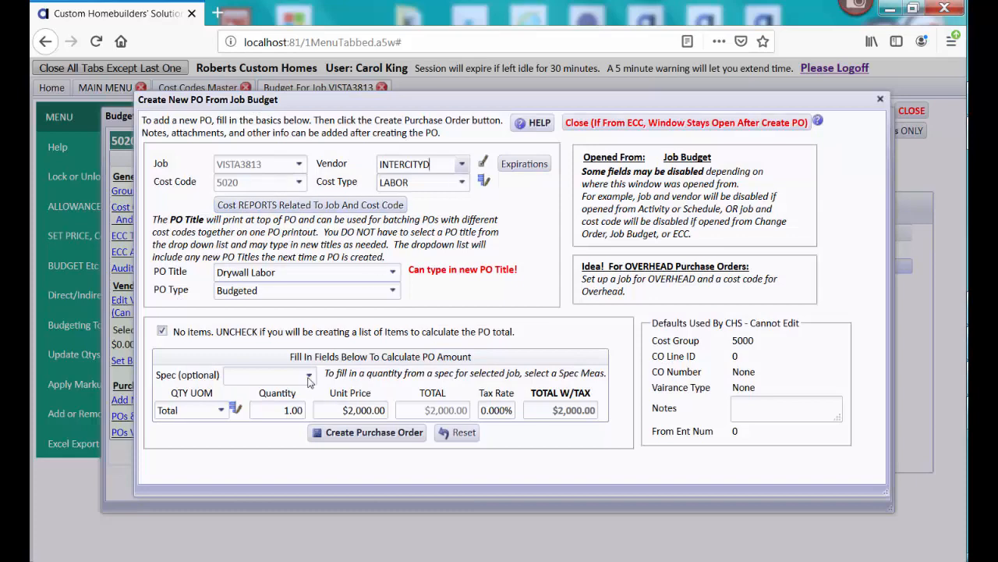
left_click(392, 441)
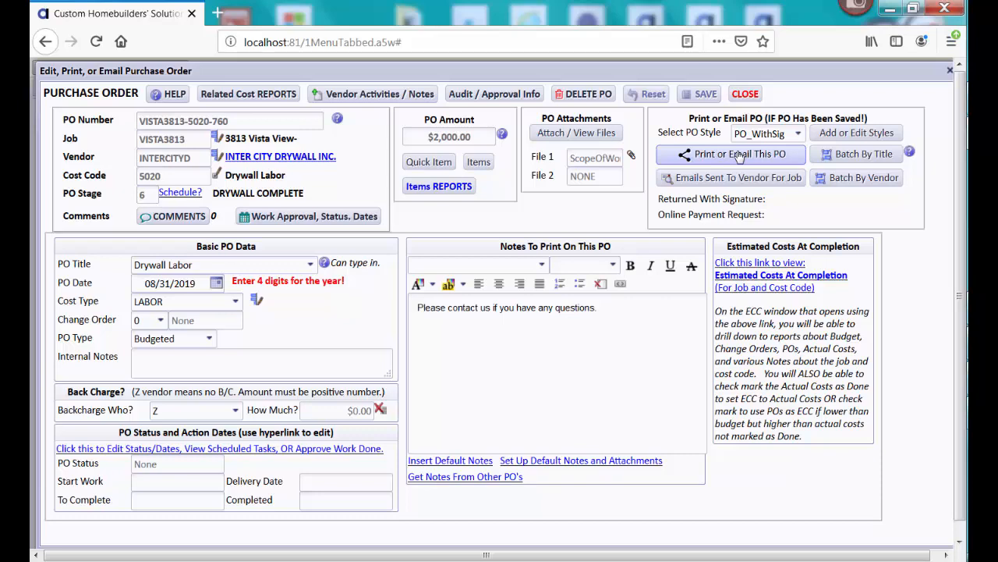
Sign the Drywall Labor PO with the stored signature and start a vendor email with attachments
left_click(740, 156)
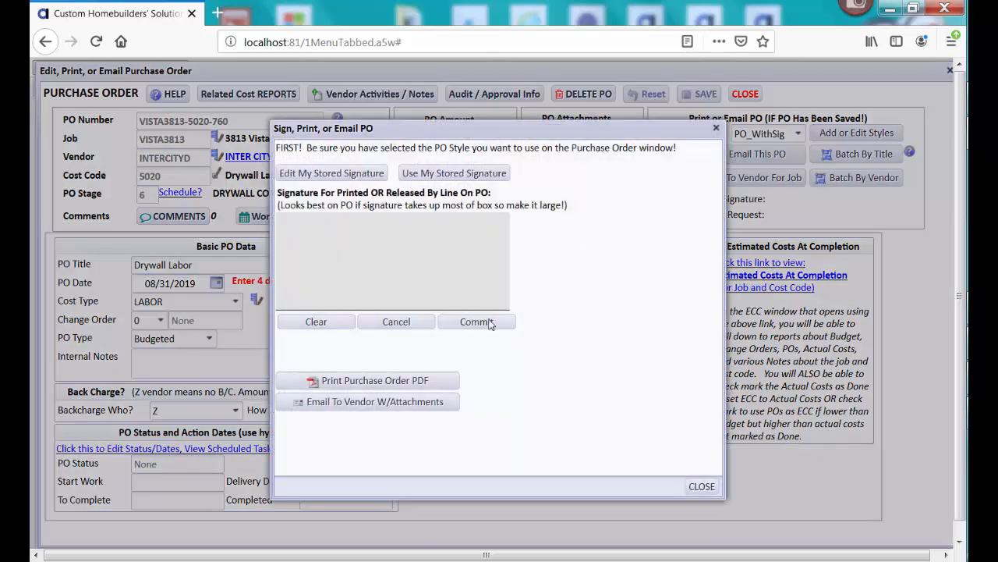
left_click(498, 176)
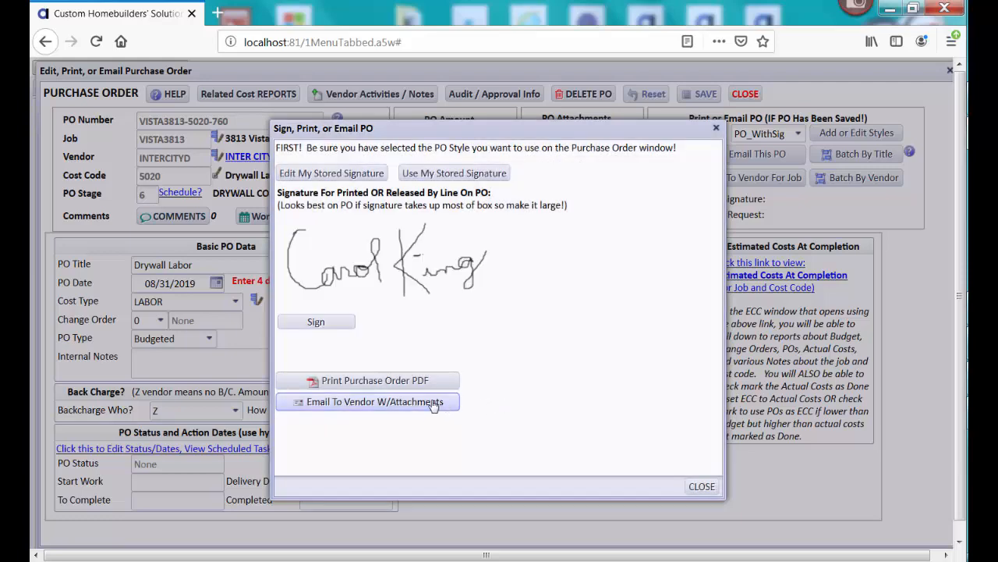
left_click(434, 404)
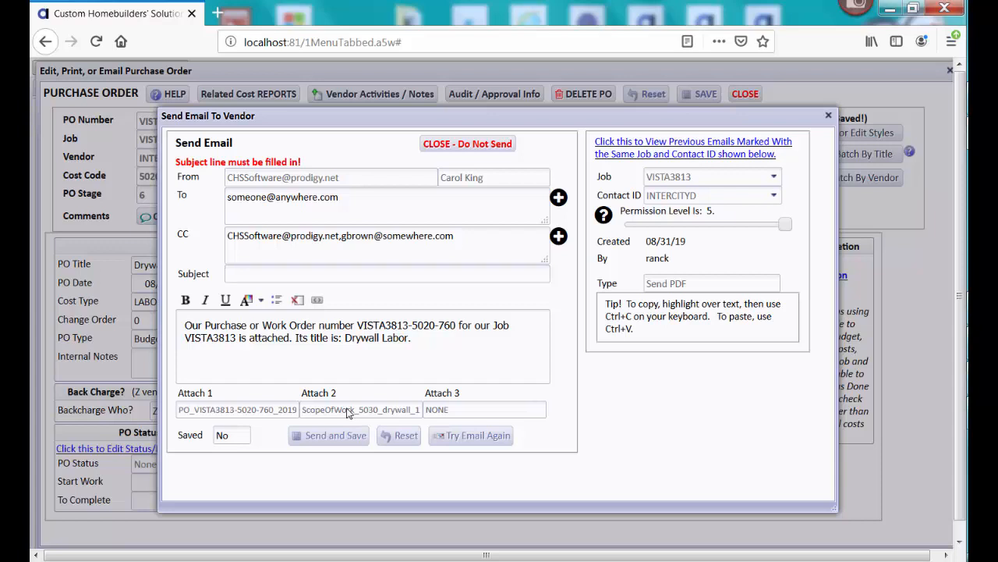
Enter subject 'PO For Drywall Labor', reset the email, close unsent, then close the PO and budget windows
left_click(334, 274)
type("PO F")
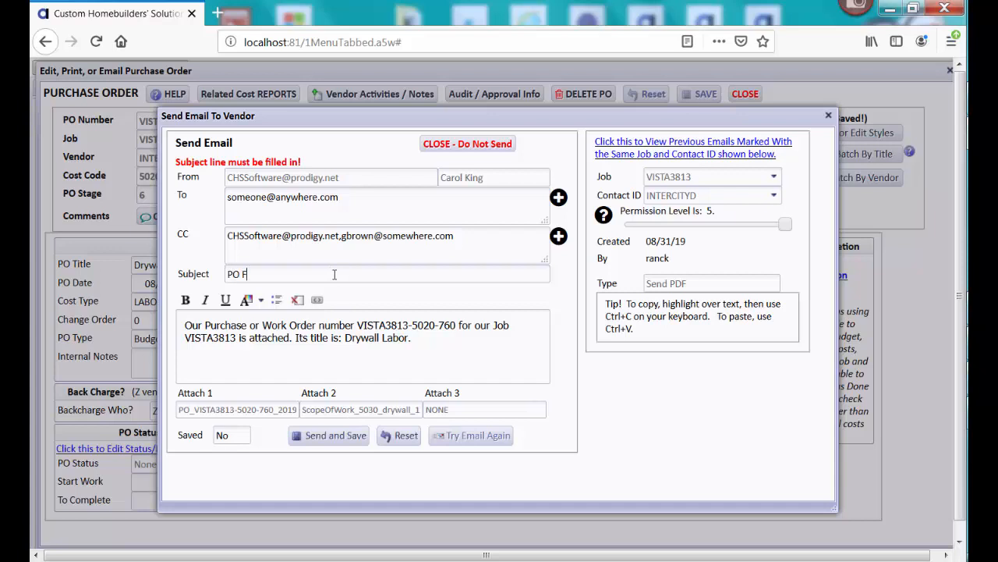
type("or Drywall Labor")
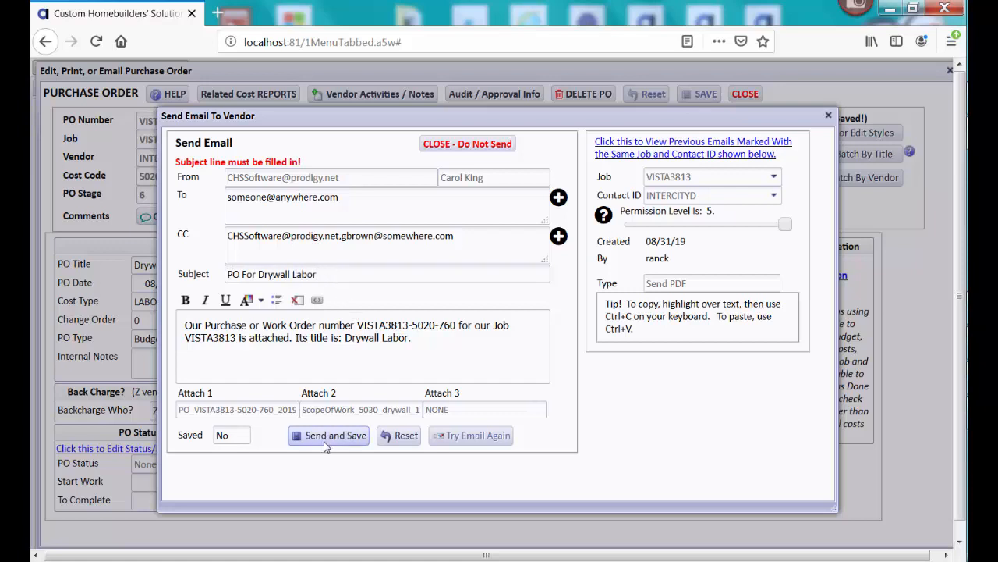
left_click(397, 445)
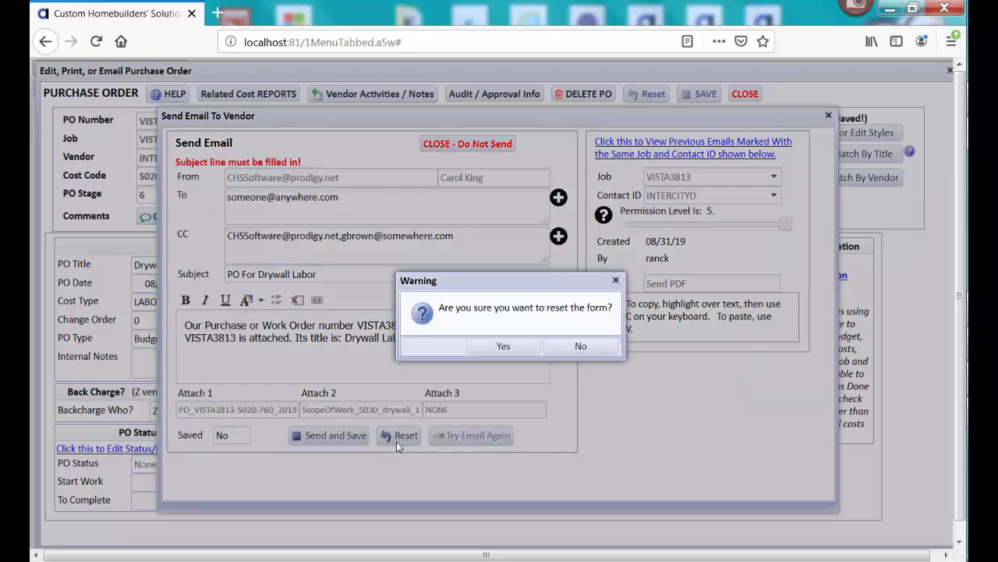
left_click(499, 346)
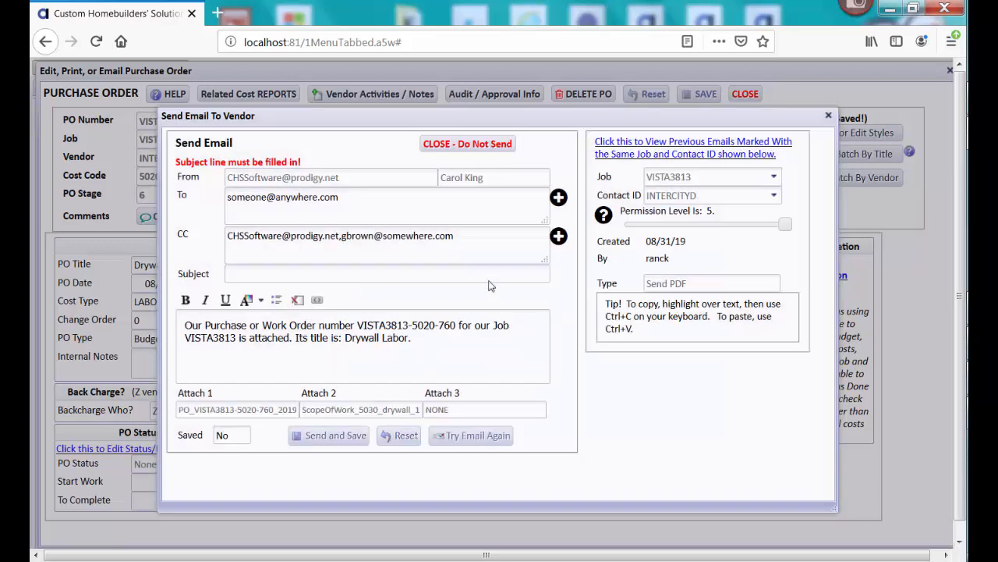
left_click(481, 146)
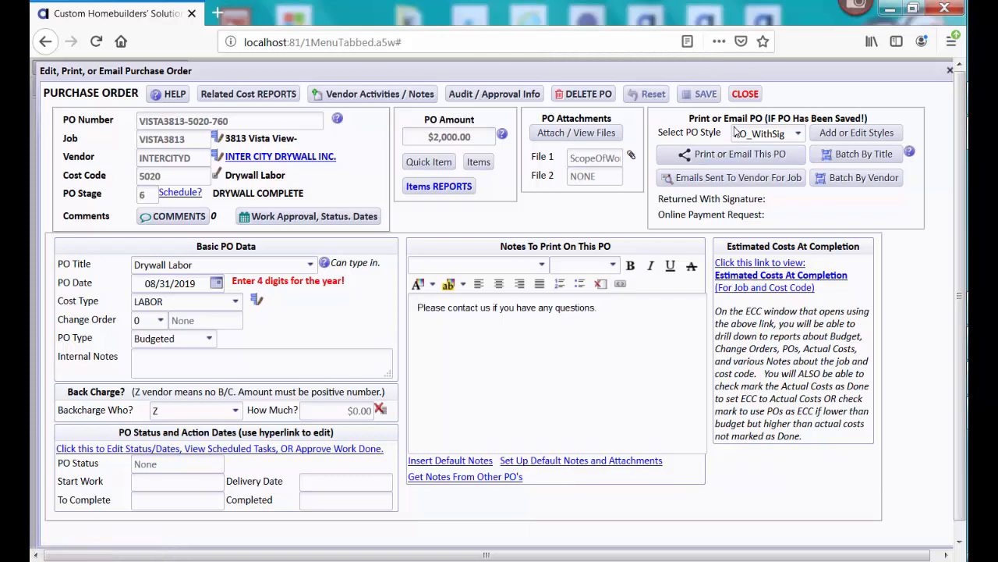
left_click(746, 94)
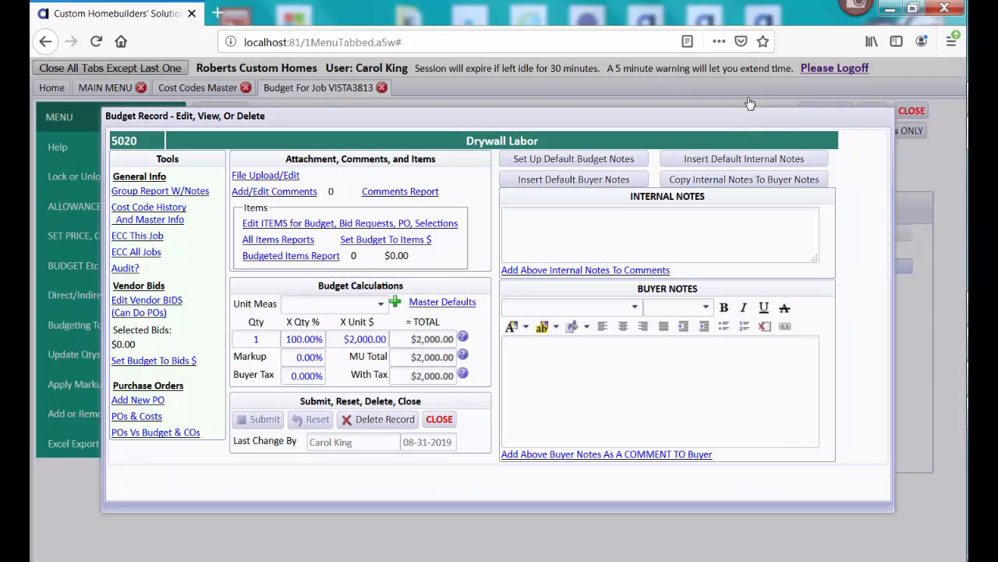
left_click(439, 419)
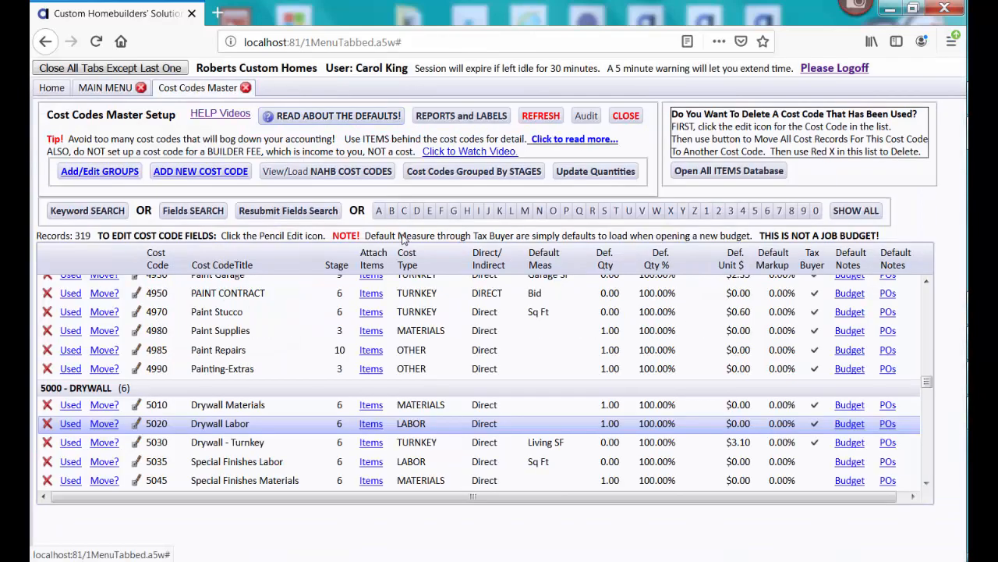